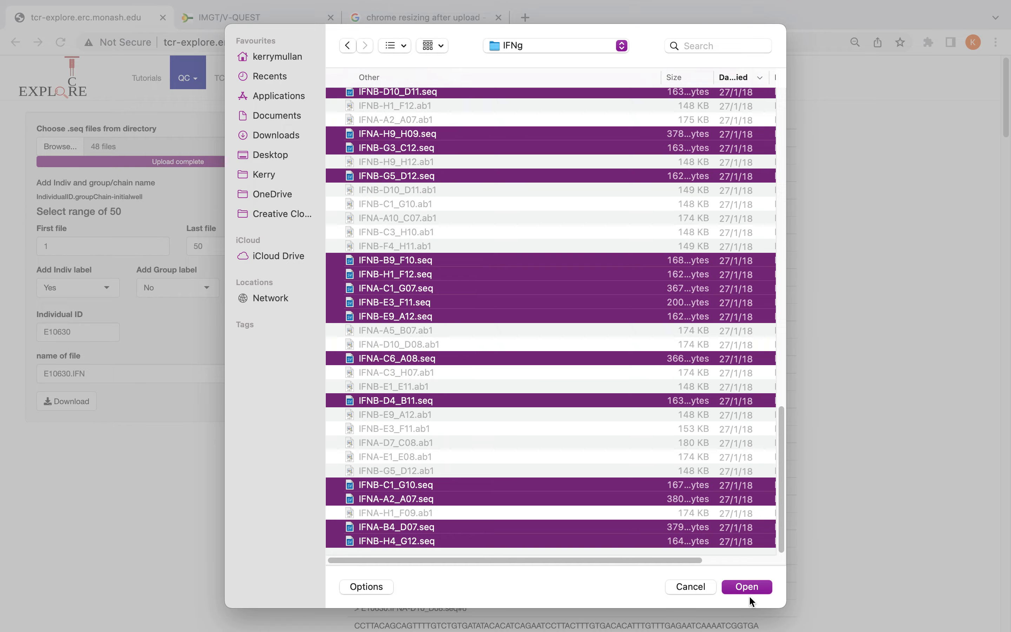
# Upload the selected .seq files from the IFNg folder and check the name of the first sequence
pyautogui.click(745, 586)
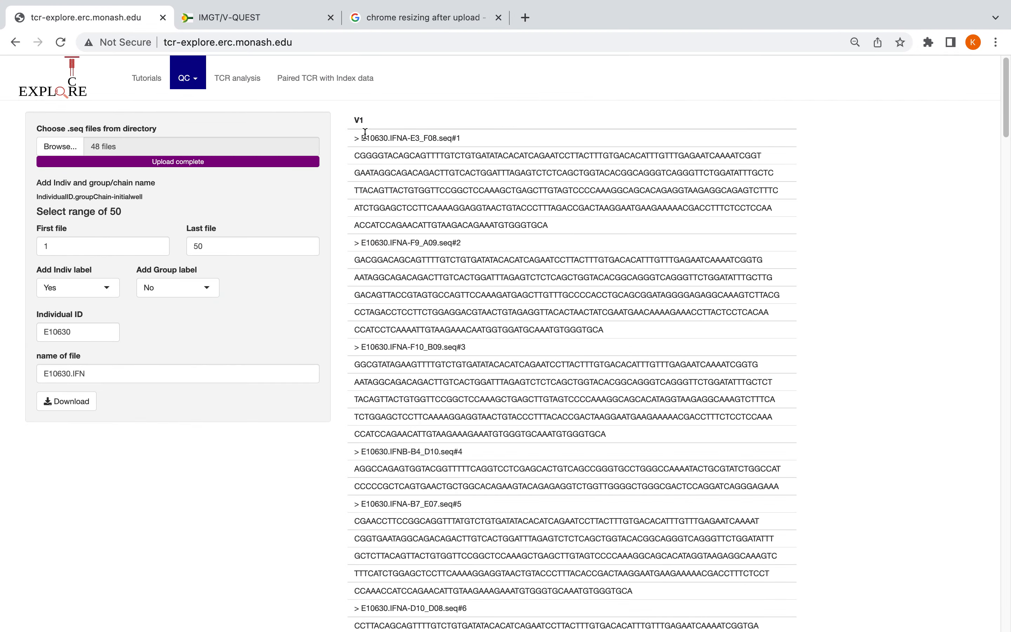
pyautogui.moveTo(363, 138); pyautogui.dragTo(475, 146)
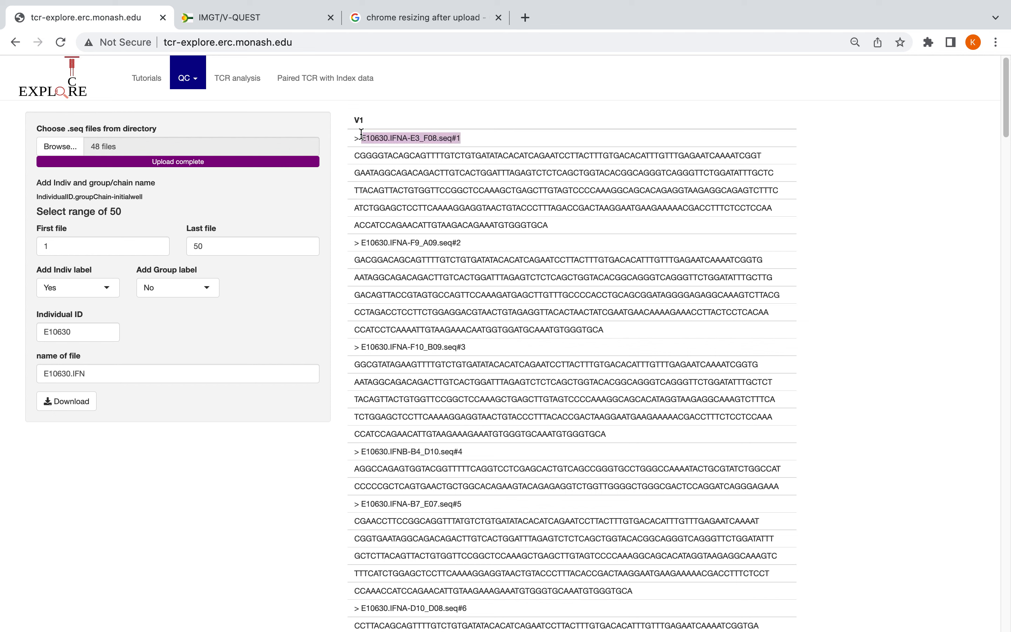
pyautogui.click(380, 134)
# Compare the sequence names with the naming format without the individual label, and set the label back to Yes with its individual ID
pyautogui.click(64, 287)
pyautogui.click(61, 311)
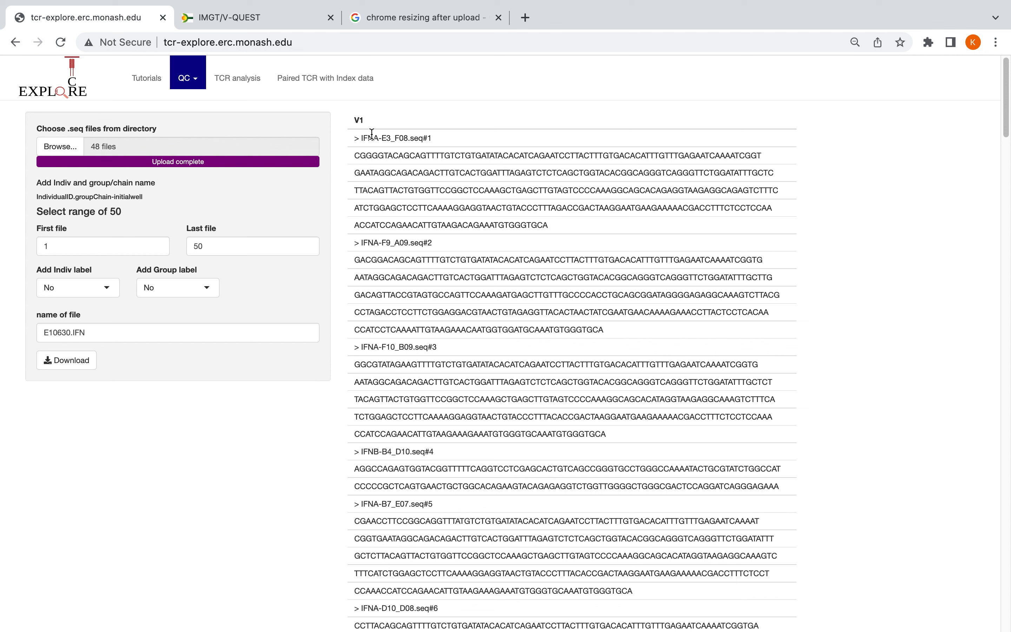
pyautogui.moveTo(76, 197); pyautogui.dragTo(158, 195)
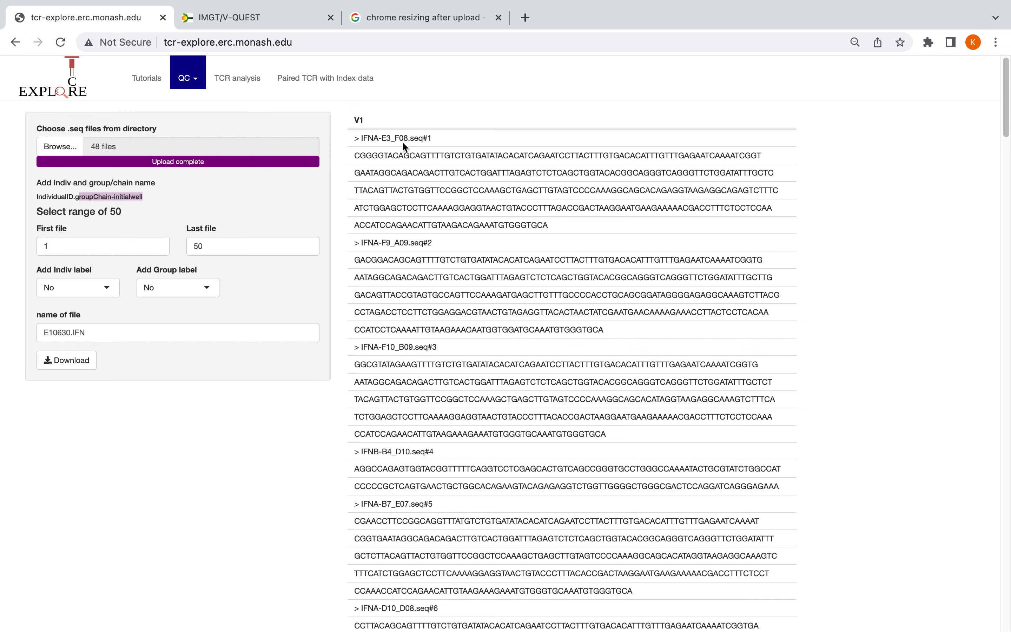
pyautogui.moveTo(390, 139); pyautogui.dragTo(435, 140)
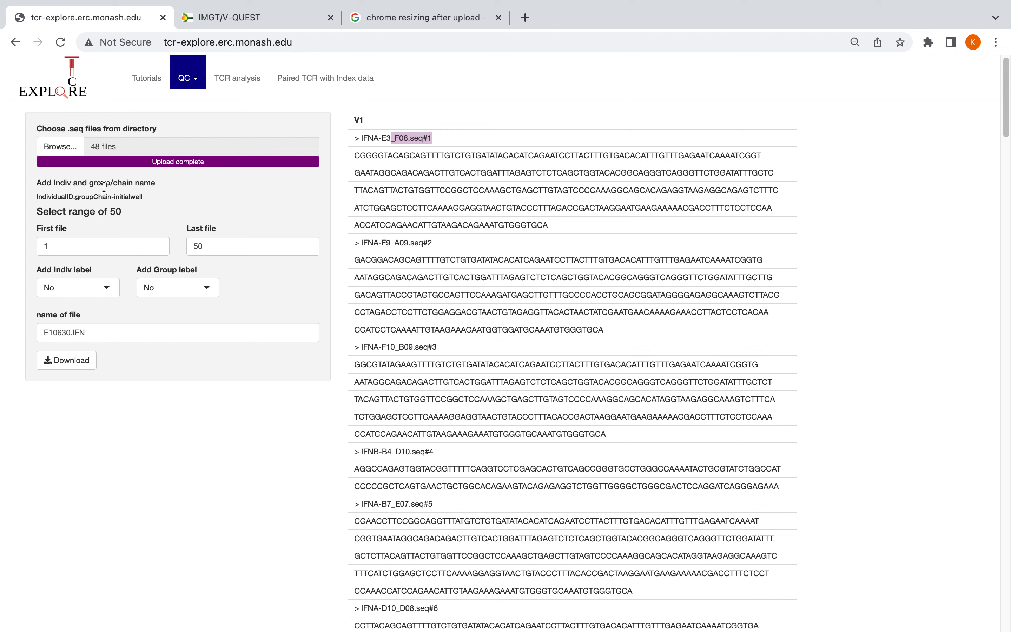
pyautogui.click(72, 298)
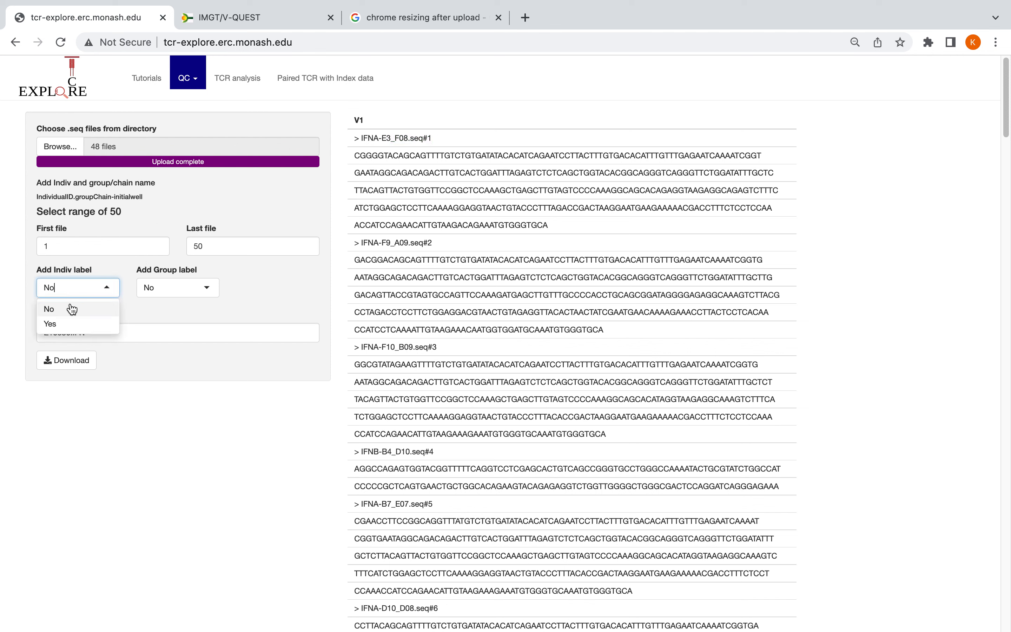
pyautogui.click(51, 324)
pyautogui.moveTo(35, 198); pyautogui.dragTo(82, 201)
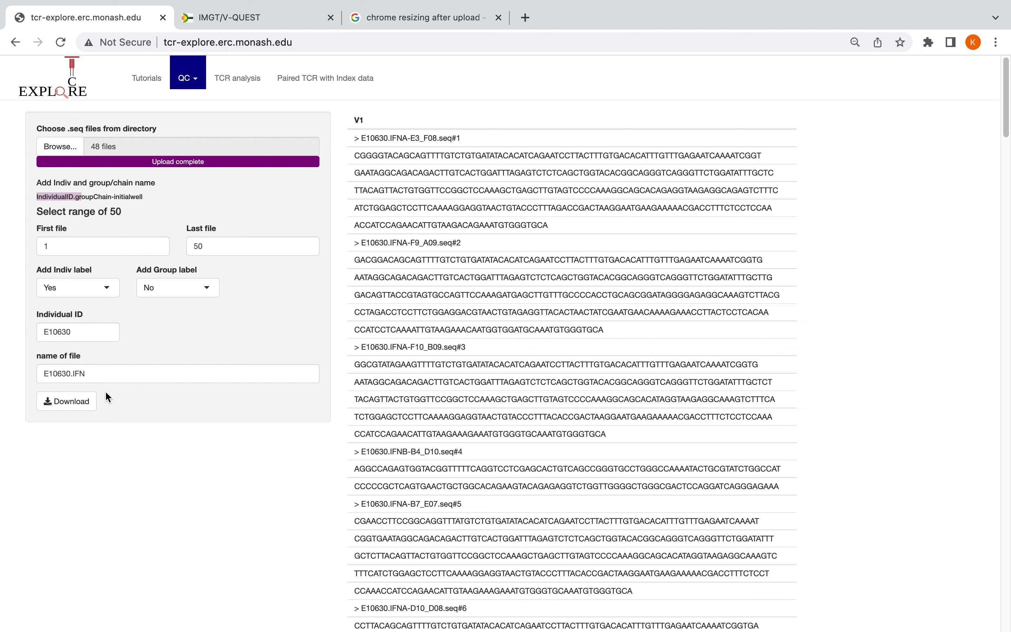
pyautogui.doubleClick(54, 331)
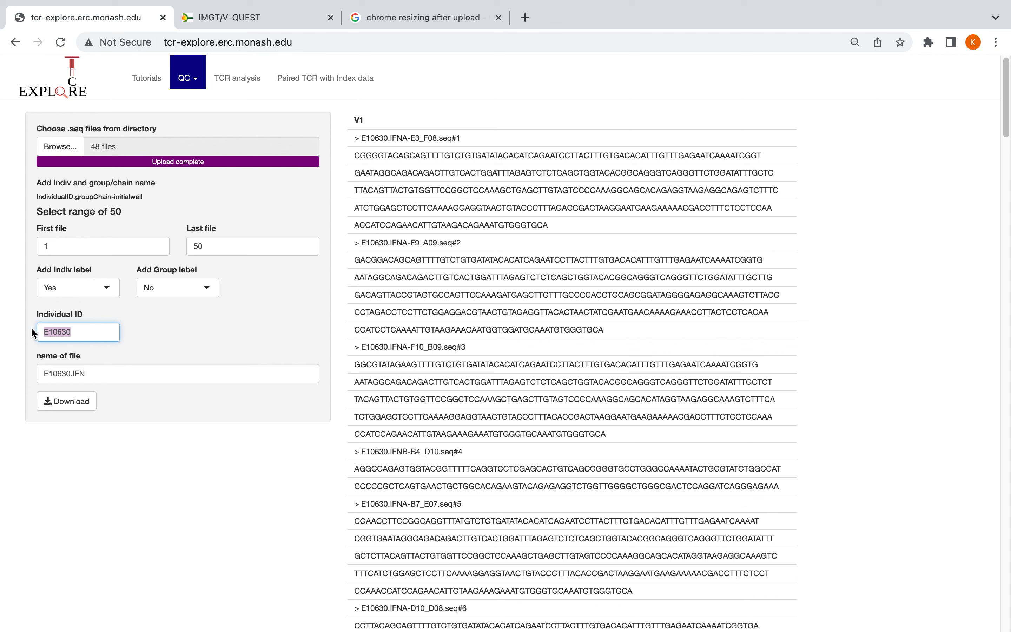
# Try adding a group label to the sequence names with the group ID IFNA-
pyautogui.click(181, 293)
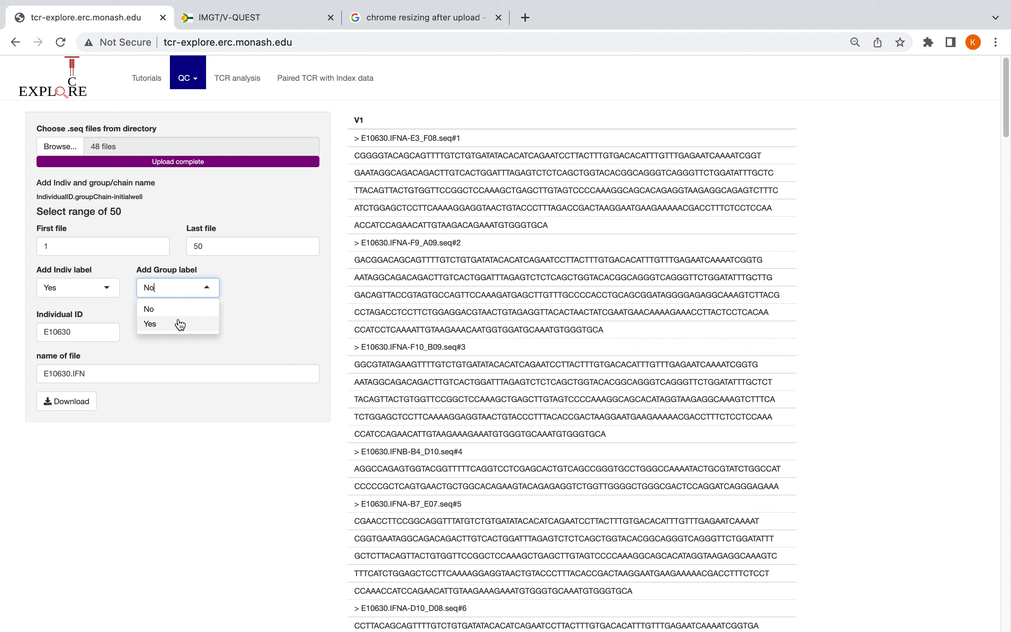
pyautogui.click(176, 323)
pyautogui.moveTo(173, 331); pyautogui.dragTo(115, 322)
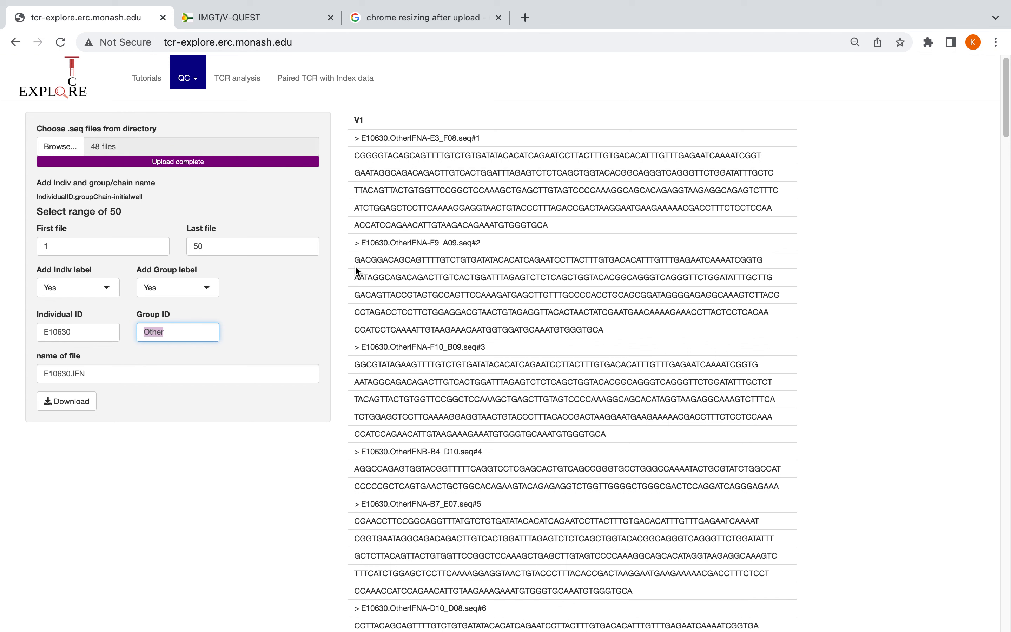
pyautogui.write('IFNA-')
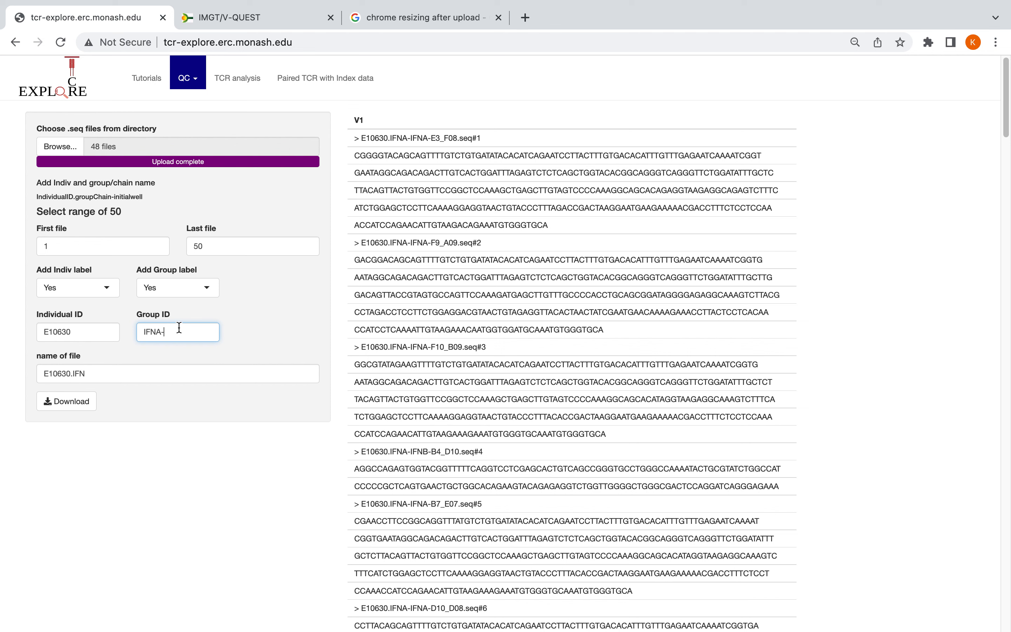
pyautogui.doubleClick(156, 335)
# Set the group label option to No and download the merged sequences under the file name E10630.IFN
pyautogui.click(176, 283)
pyautogui.click(164, 308)
pyautogui.click(77, 406)
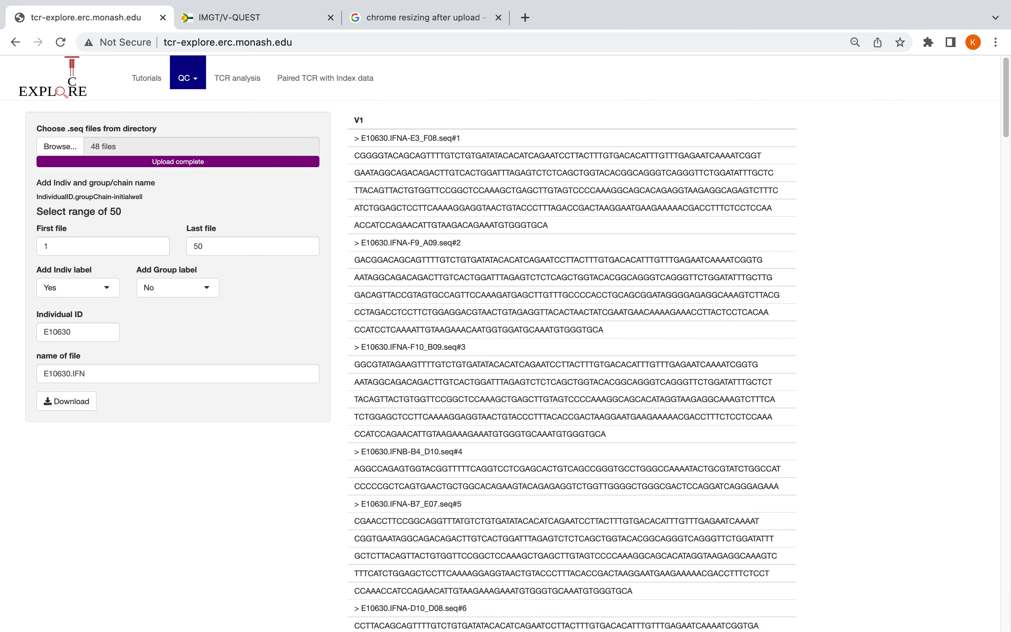
# Switch to the IMGT/V-QUEST page and select the species Homo sapiens (human) with receptor type TR
pyautogui.click(261, 18)
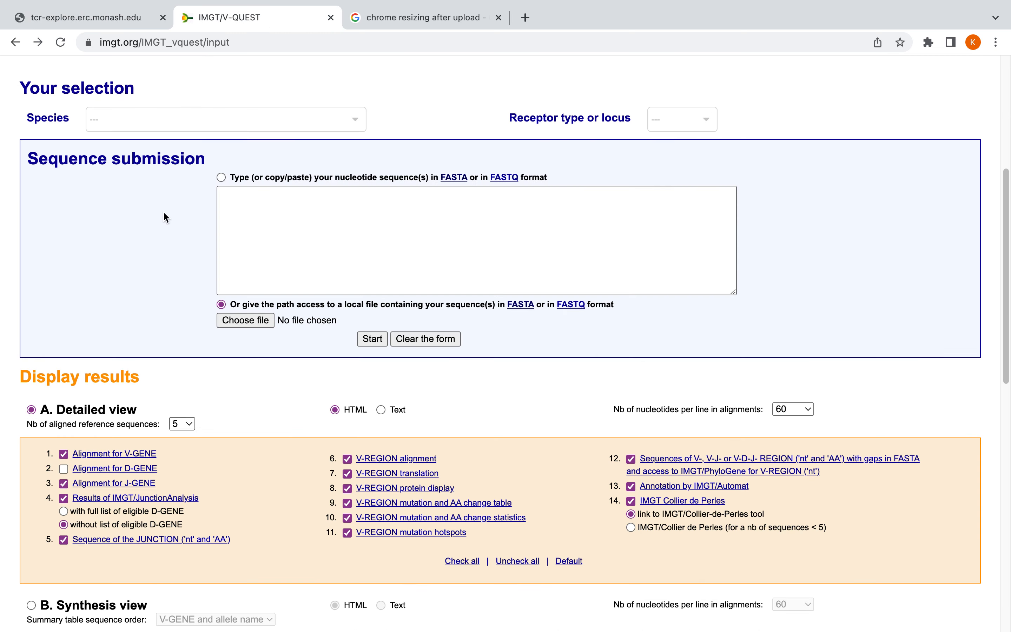
pyautogui.scroll(7, 164, 216)
pyautogui.click(163, 411)
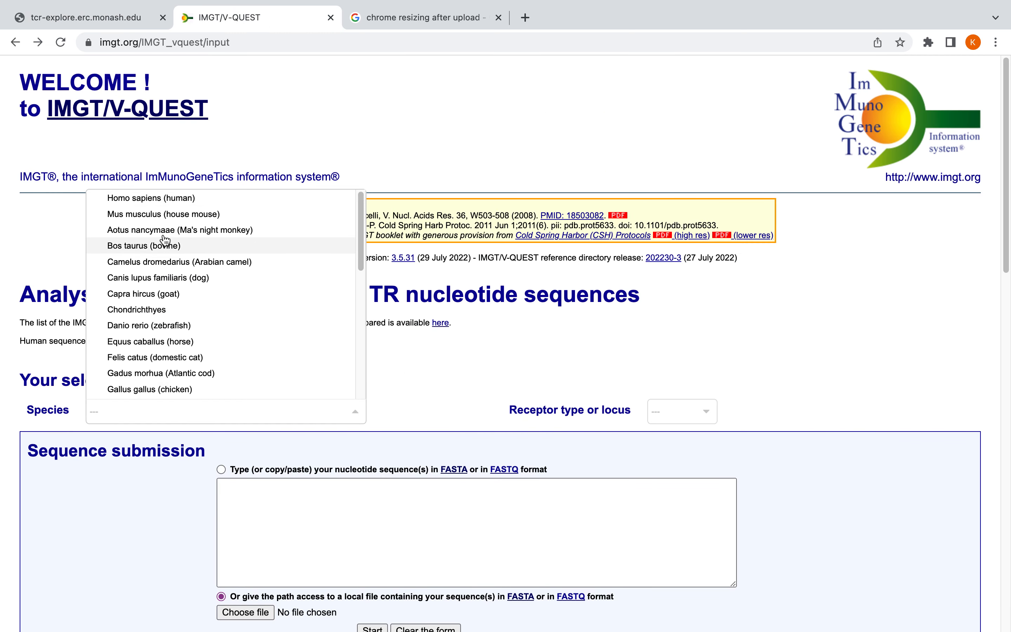
pyautogui.click(180, 199)
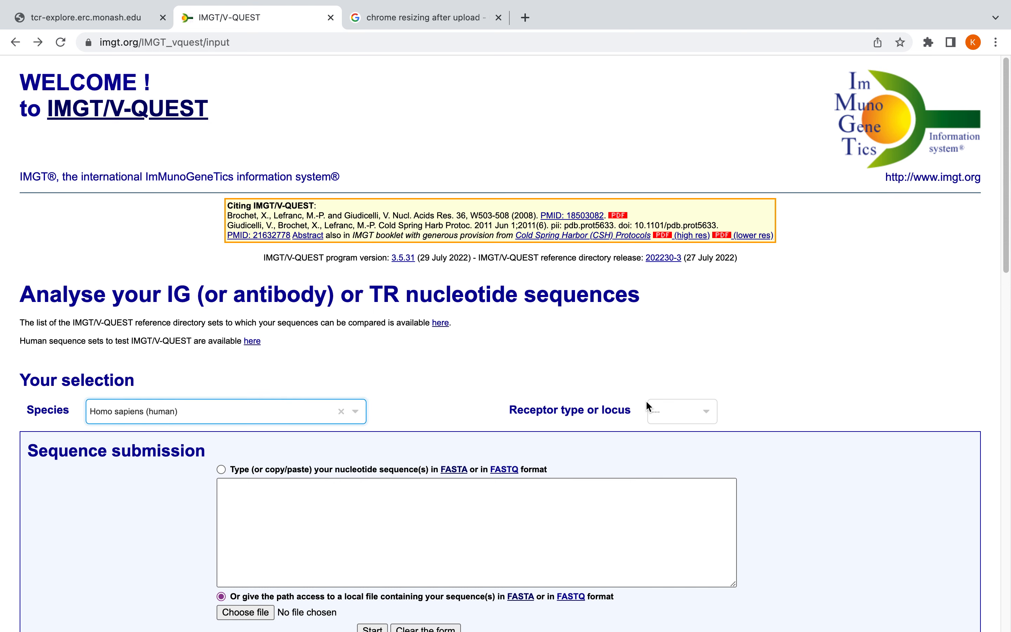
pyautogui.click(683, 408)
pyautogui.click(684, 495)
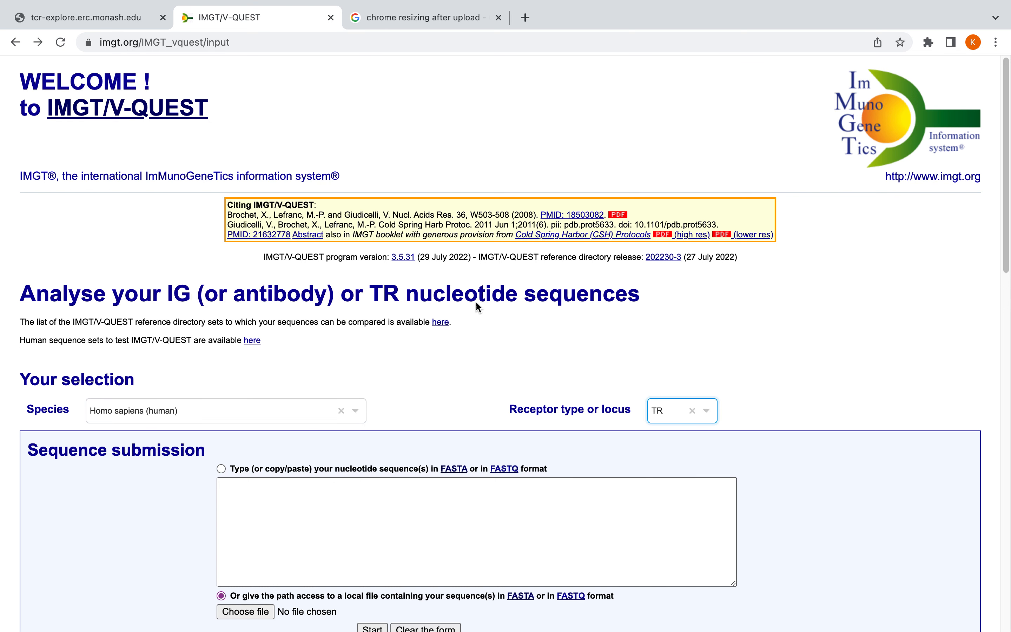
# Choose E10630.IFN2022-08-02.fasta from the Downloads folder as the sequence file to submit
pyautogui.scroll(-6, 476, 305)
pyautogui.click(247, 363)
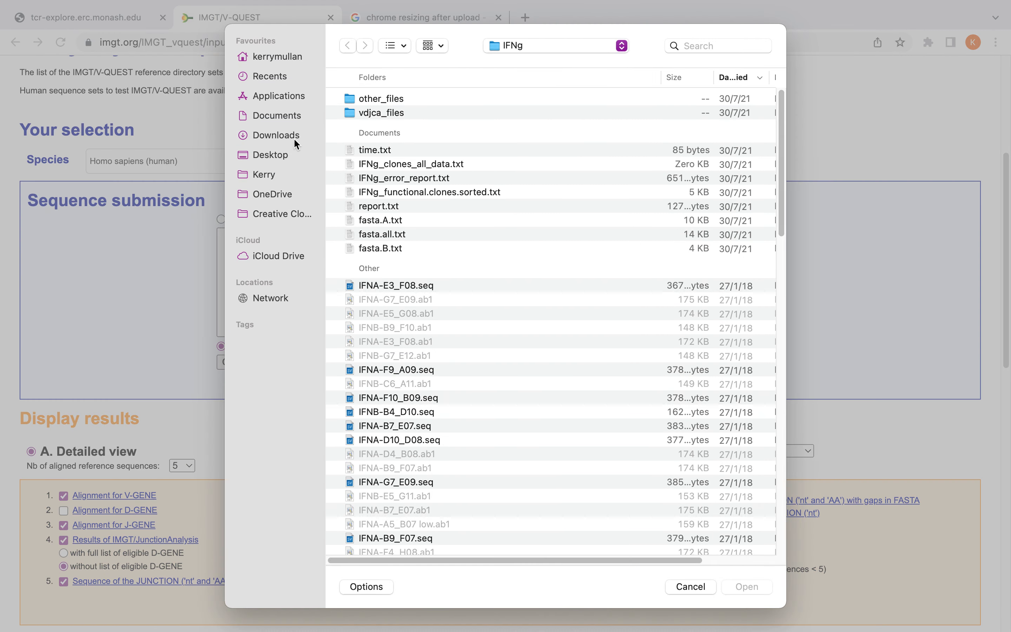
pyautogui.click(273, 136)
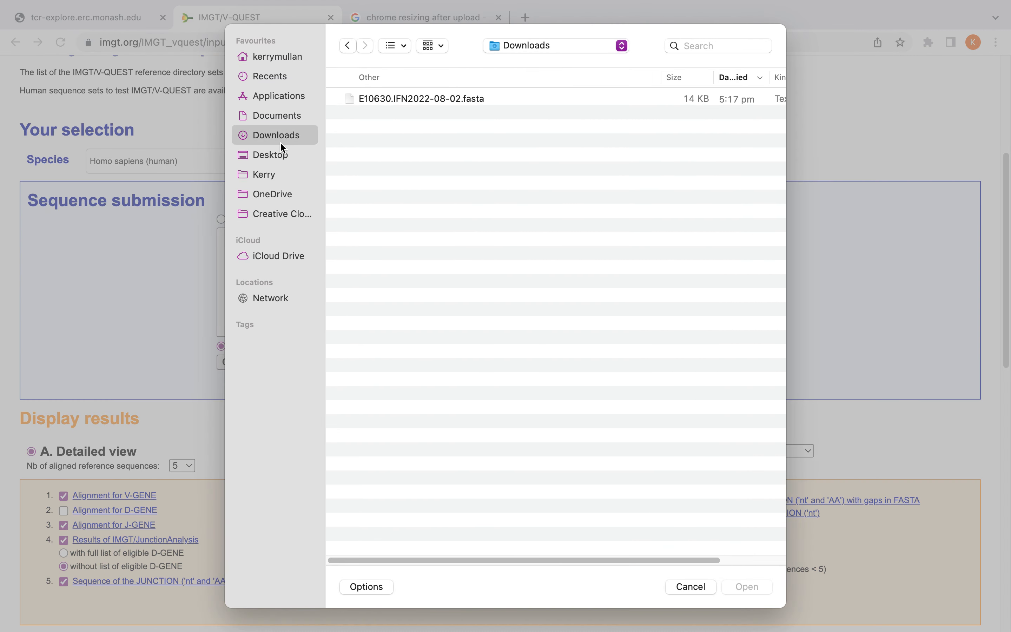
pyautogui.click(401, 100)
pyautogui.click(749, 587)
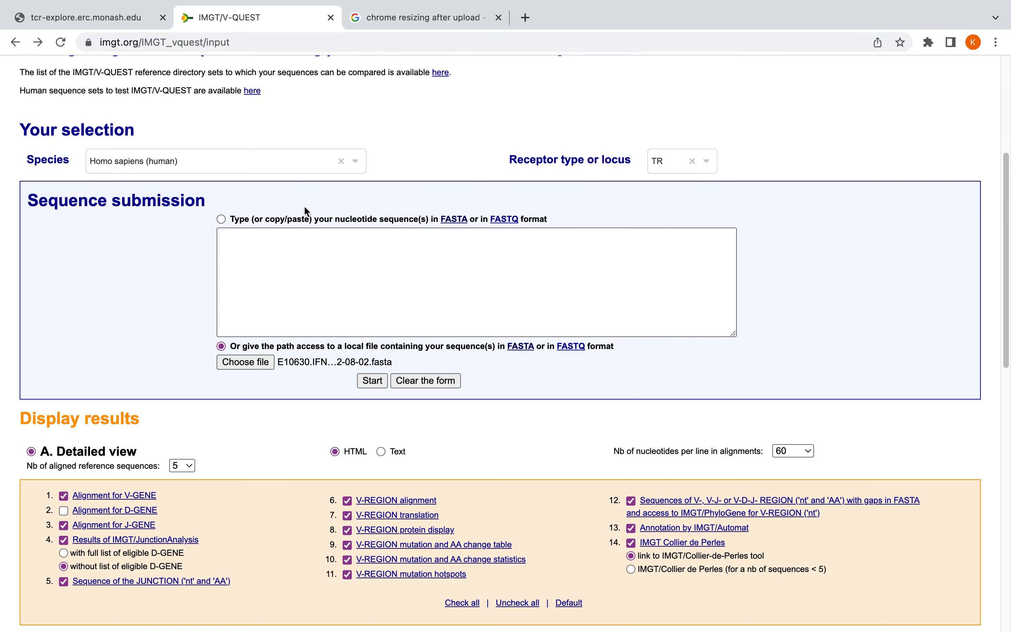
# Choose Excel file output opened in a spreadsheet, including only the Summary and Junction results
pyautogui.scroll(-15, 73, 310)
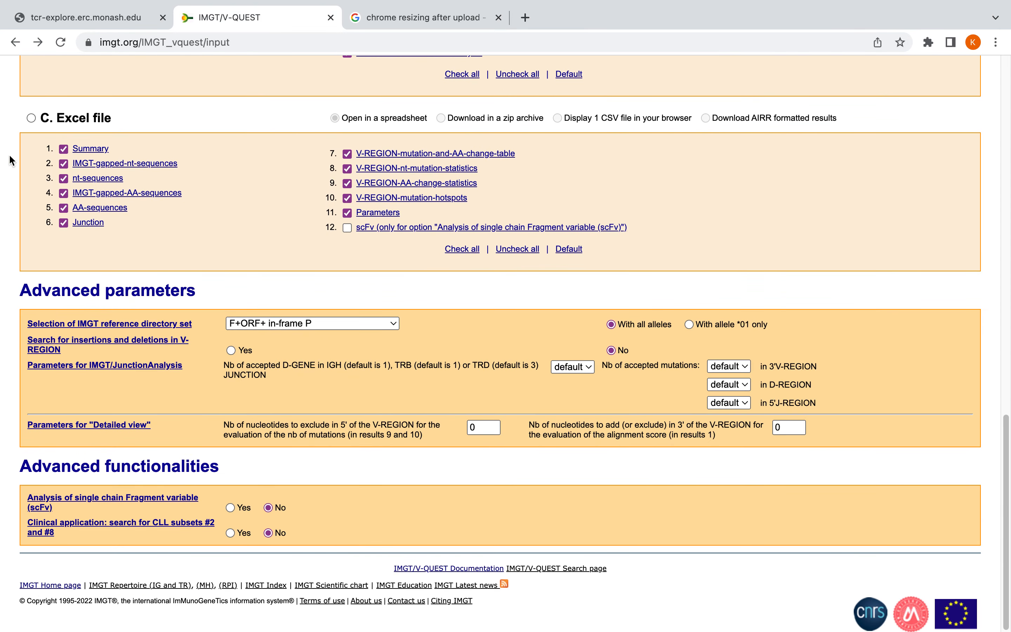
pyautogui.click(32, 118)
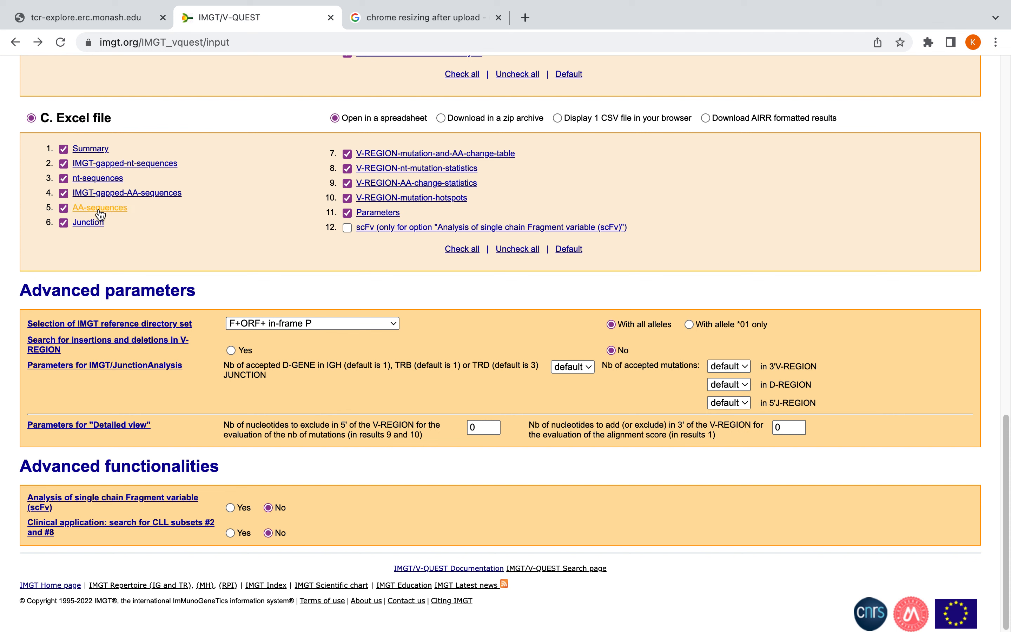
pyautogui.click(518, 250)
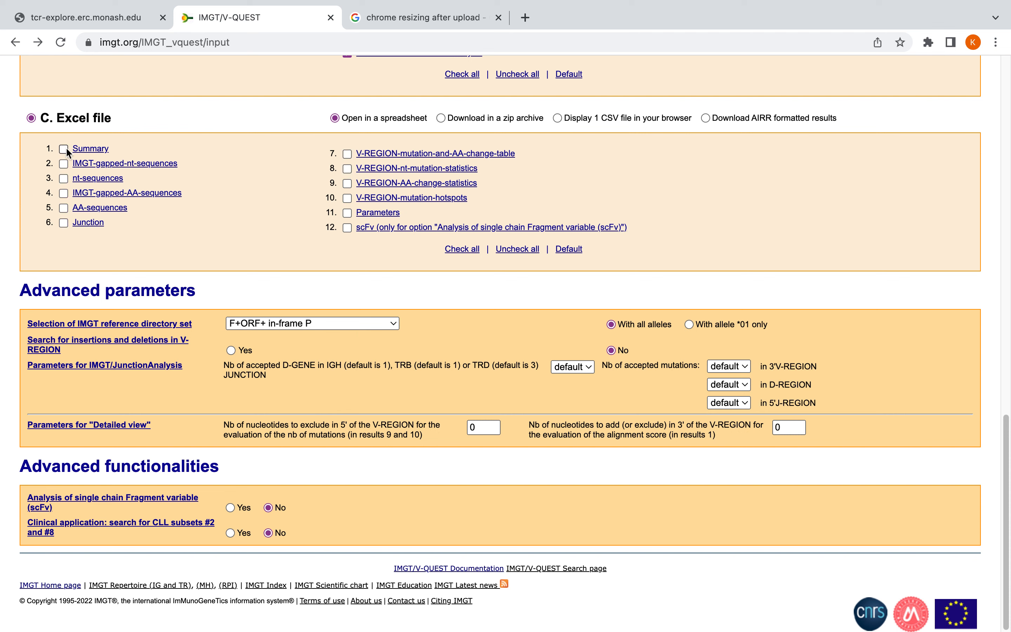
pyautogui.click(63, 223)
# Run the V-QUEST analysis and open the downloaded vquest.xls in Excel
pyautogui.scroll(15, 395, 366)
pyautogui.click(370, 384)
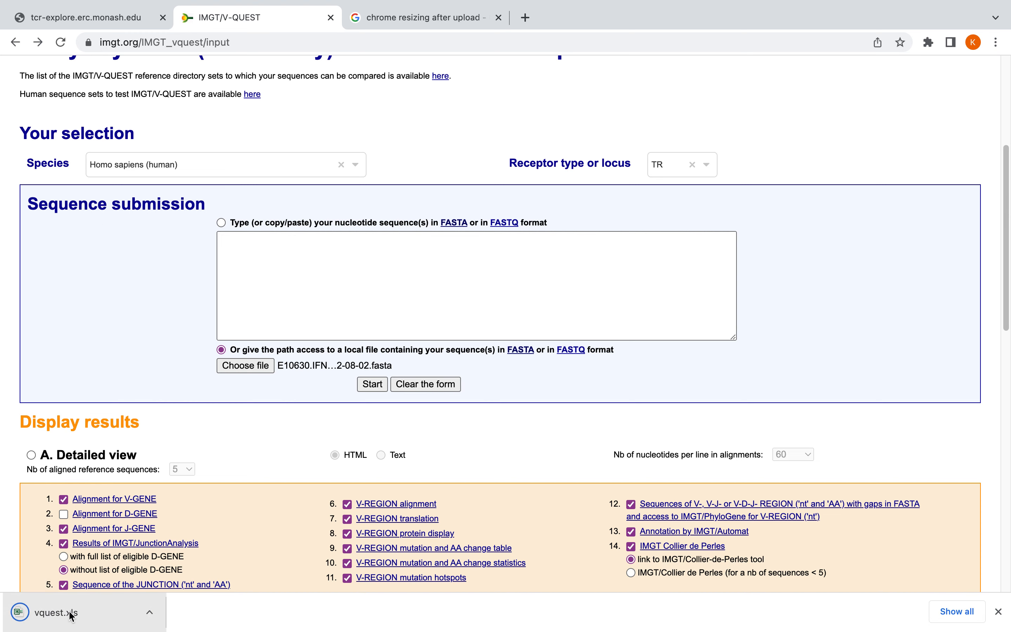
pyautogui.click(63, 613)
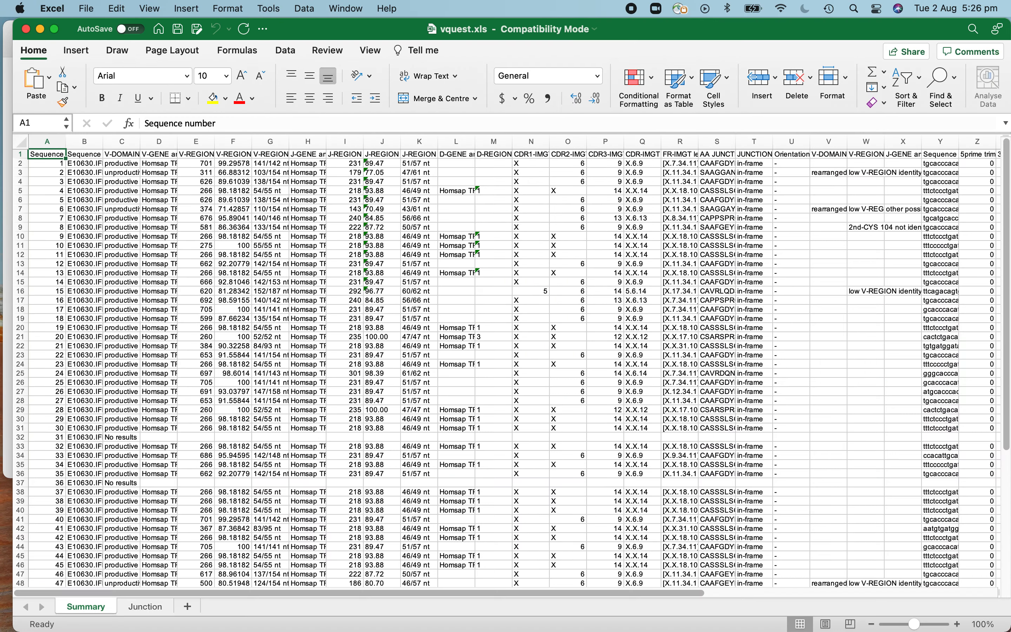
# Examine the column headers and sequence entries on the Summary and Junction sheets of vquest.xls
pyautogui.click(72, 152)
pyautogui.moveTo(45, 157); pyautogui.dragTo(741, 156)
pyautogui.click(146, 607)
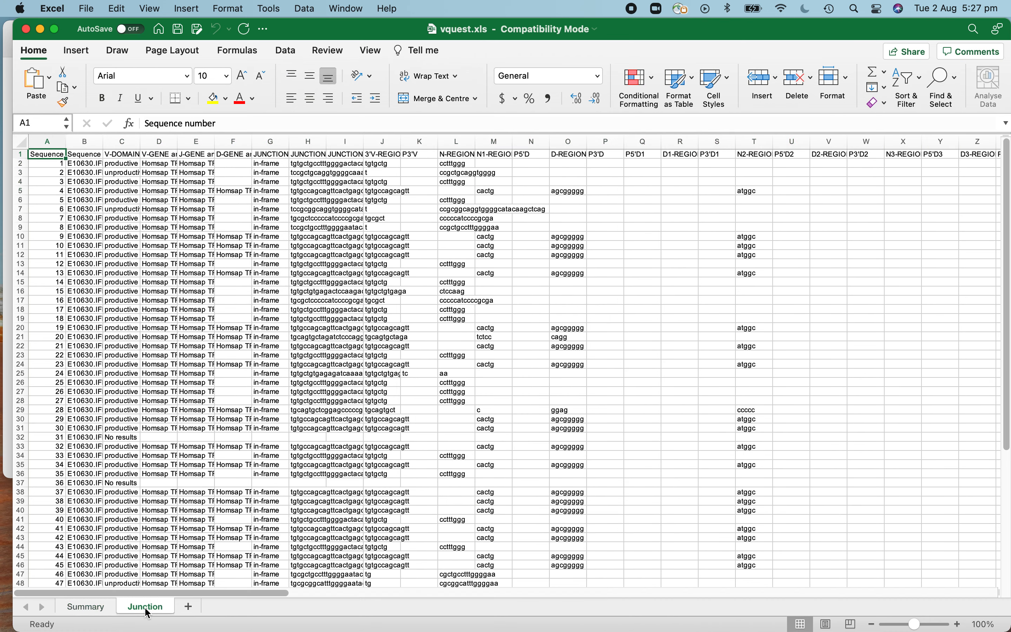
pyautogui.click(83, 606)
pyautogui.click(147, 607)
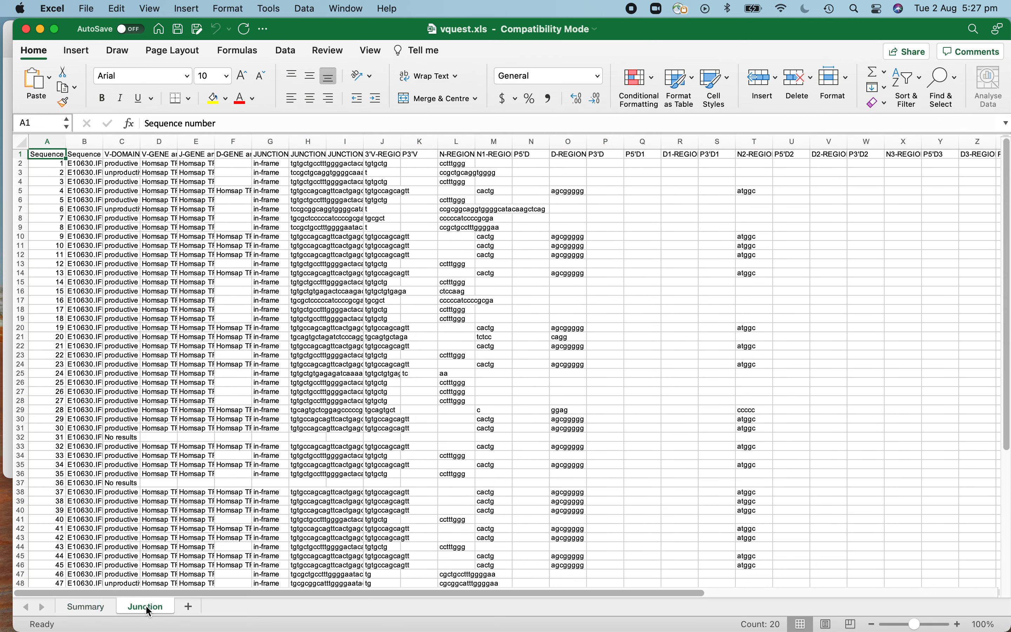
pyautogui.click(297, 162)
pyautogui.click(339, 163)
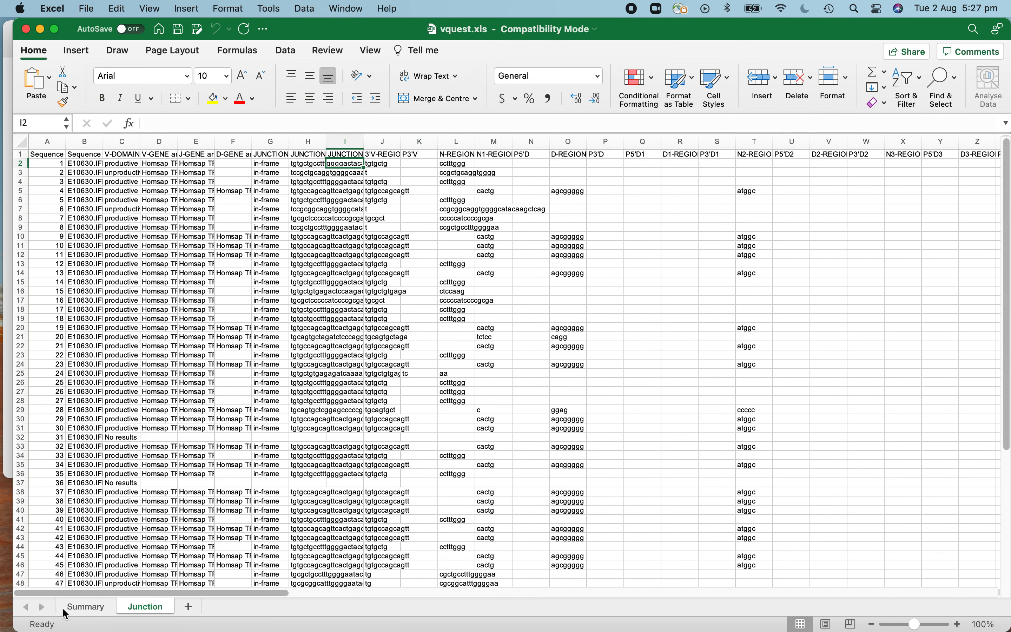
# Return to the TCR_Explore page in the browser and open the QC section for creating the IMGT QC file
pyautogui.hotkey('ctrl', 'Right')
pyautogui.hotkey('ctrl', 'Right')
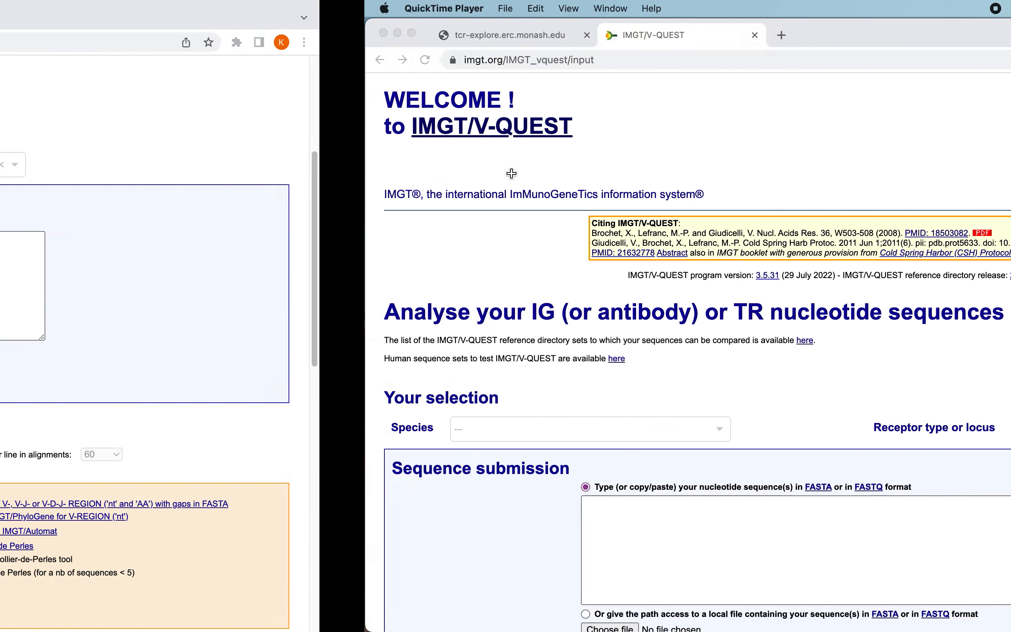
pyautogui.hotkey('ctrl', 'Left')
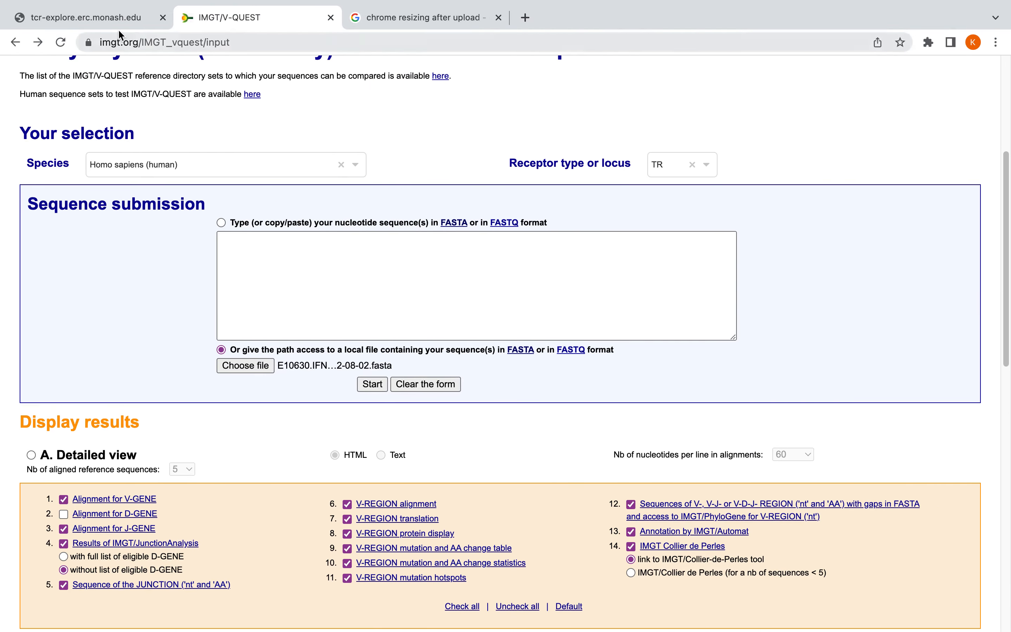
pyautogui.click(96, 21)
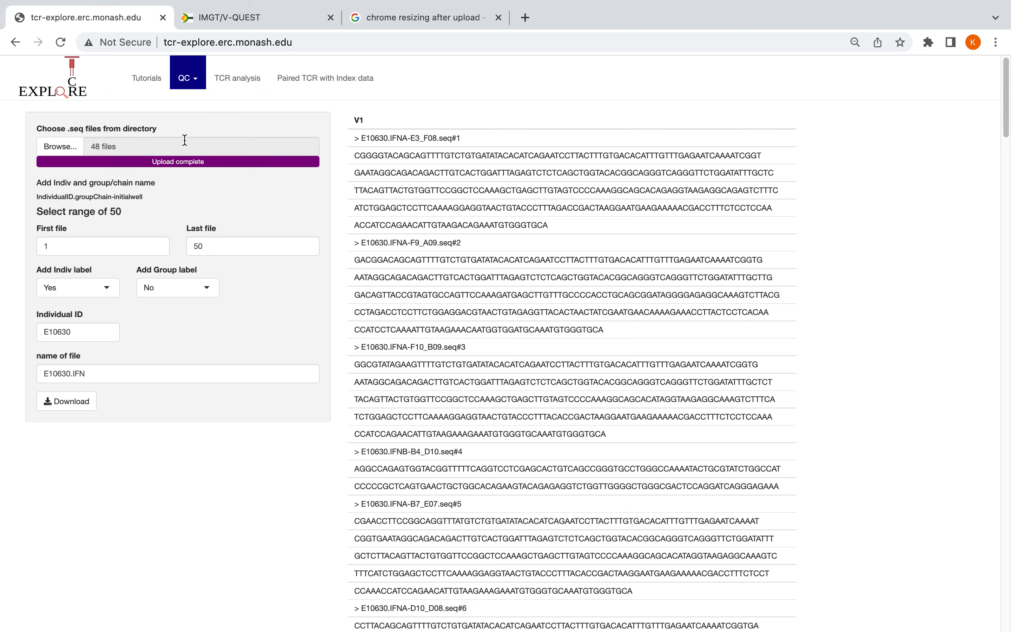
pyautogui.click(186, 81)
pyautogui.click(198, 118)
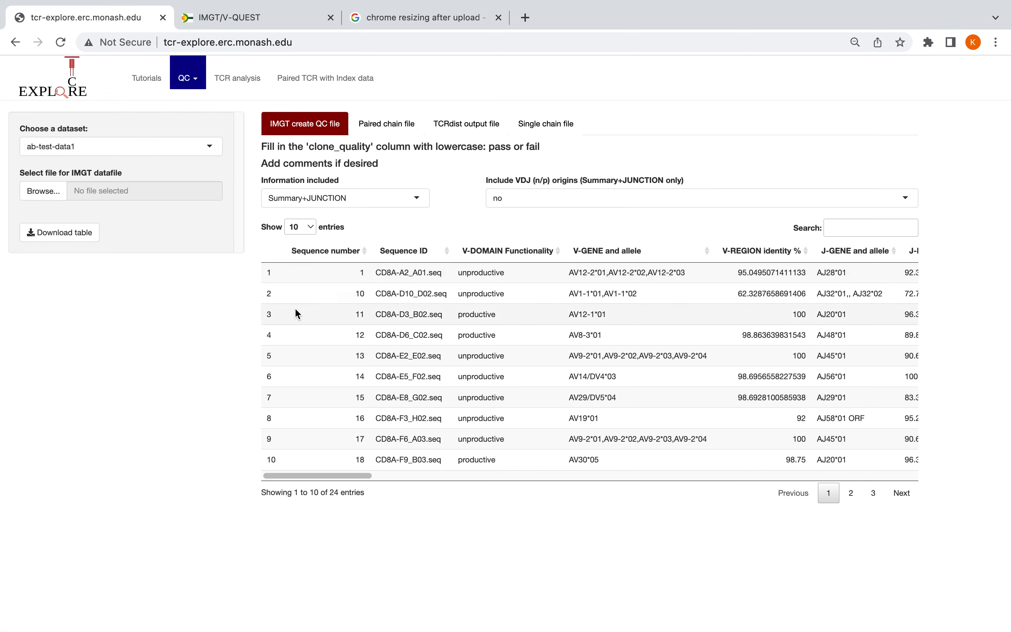
# Select the own_data dataset, upload vquest.xls as the IMGT datafile, and view the table's clone_quality and comments columns
pyautogui.click(93, 151)
pyautogui.click(52, 180)
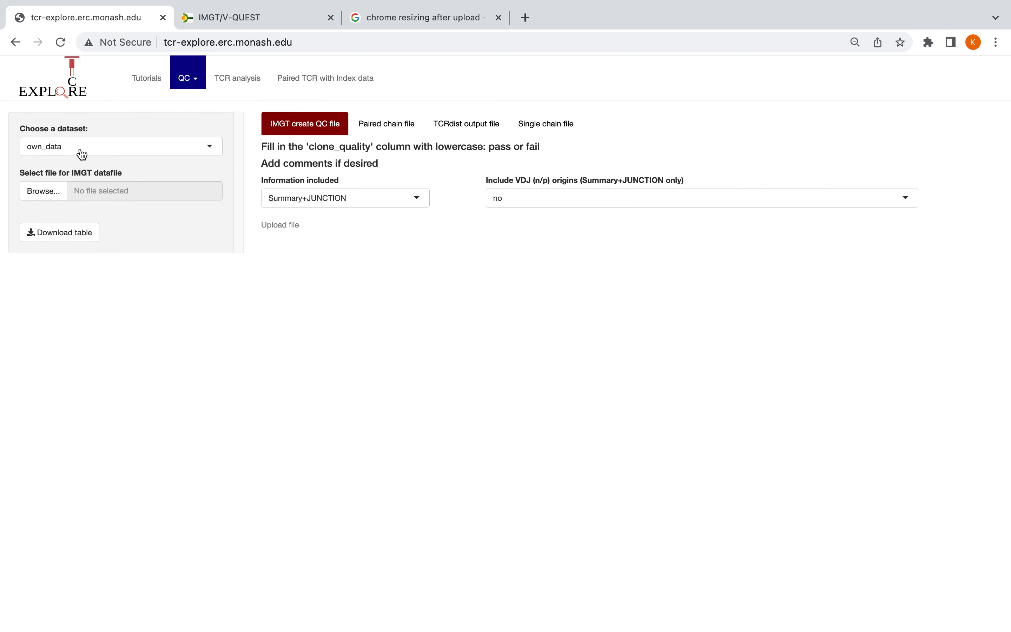
pyautogui.click(37, 193)
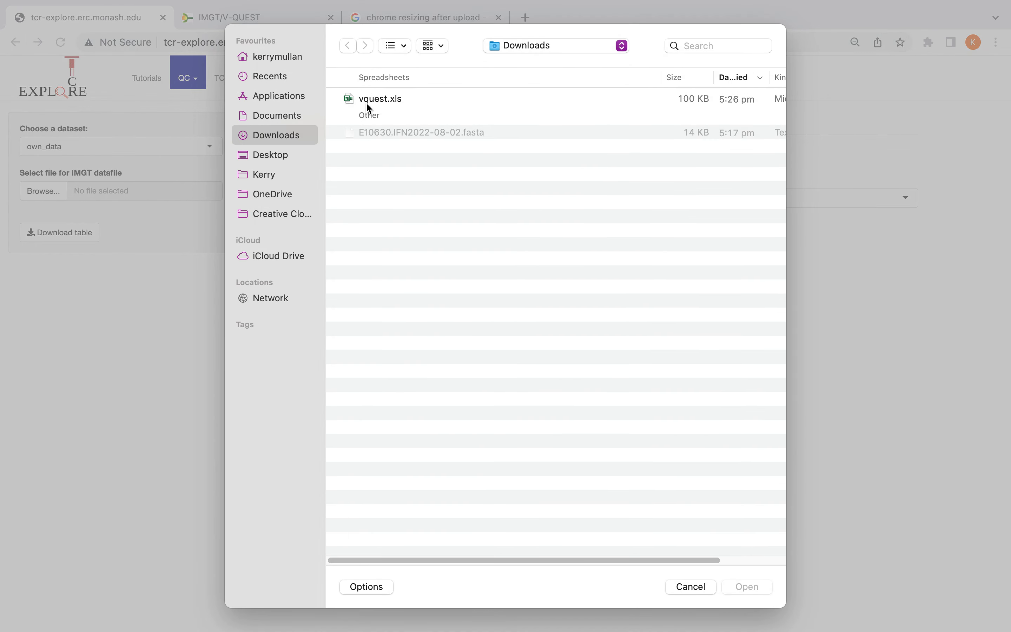
pyautogui.click(369, 99)
pyautogui.click(726, 583)
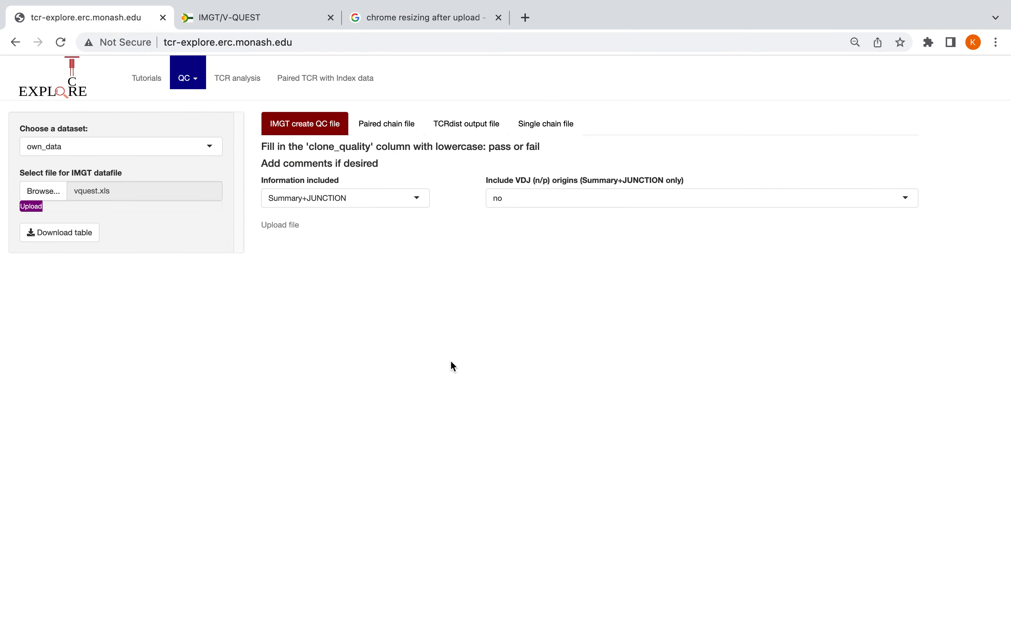
pyautogui.moveTo(341, 474); pyautogui.dragTo(954, 485)
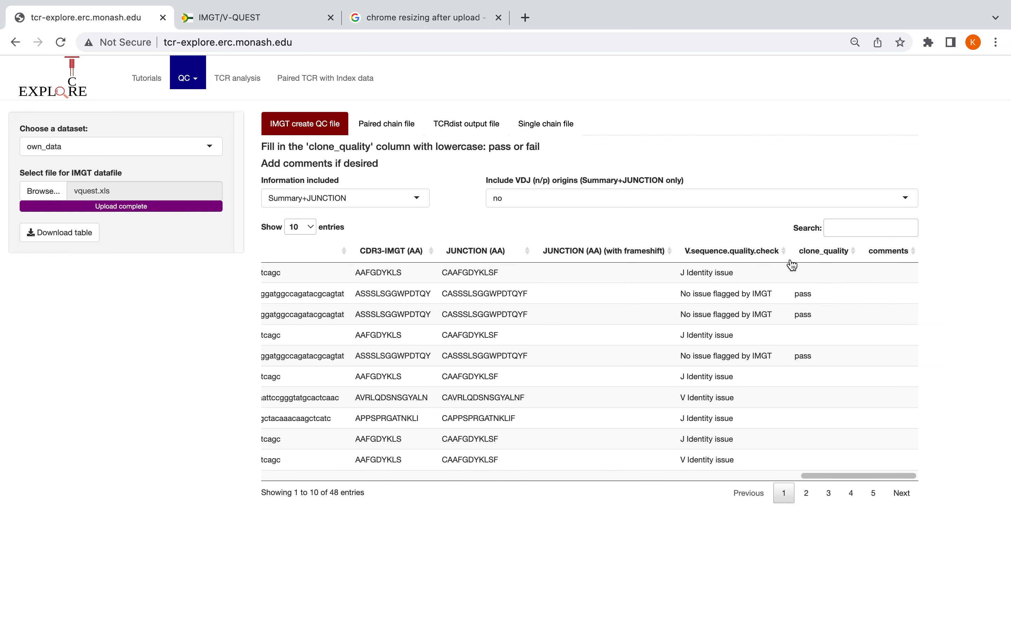
# Examine the V.sequence.quality.check entries in the IMGT table, sorting that column in descending order to inspect the issue types
pyautogui.moveTo(682, 272); pyautogui.dragTo(734, 274)
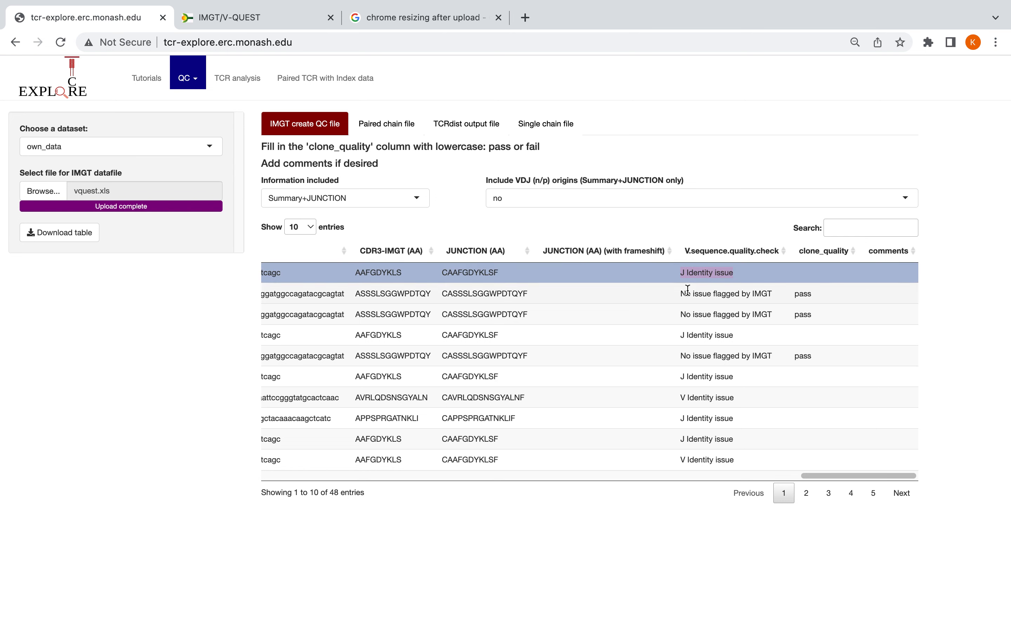
pyautogui.moveTo(679, 297); pyautogui.dragTo(785, 301)
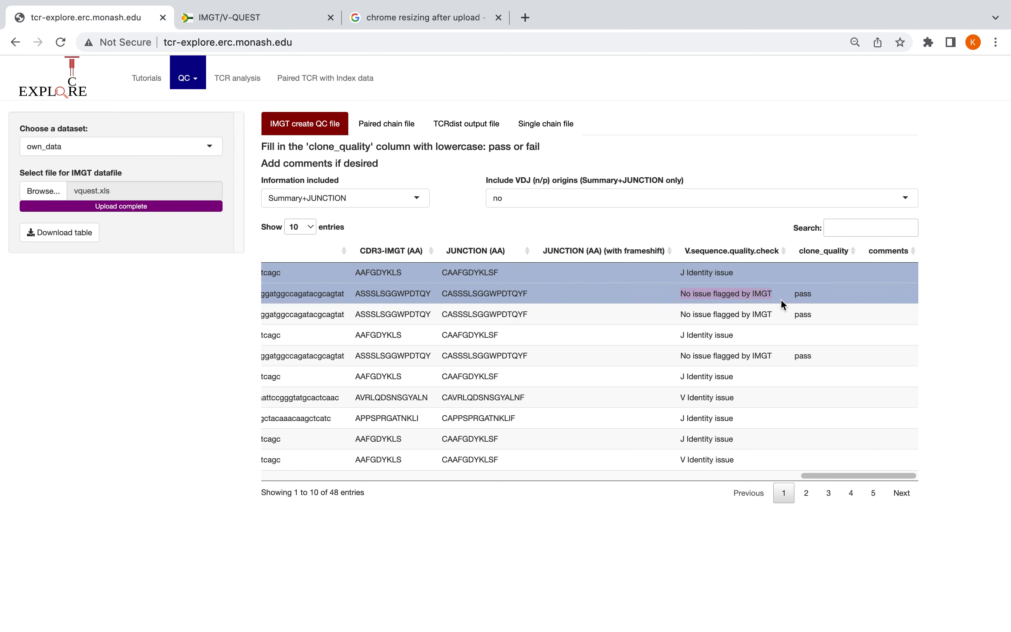
pyautogui.click(721, 254)
pyautogui.click(829, 237)
pyautogui.click(746, 253)
pyautogui.moveTo(757, 418); pyautogui.dragTo(820, 418)
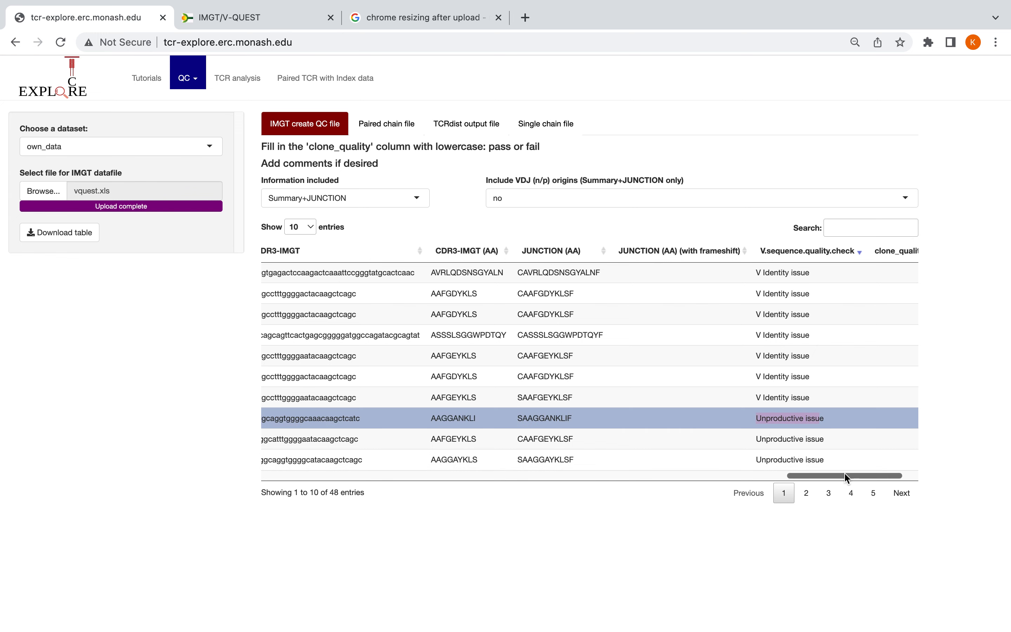
pyautogui.moveTo(849, 476); pyautogui.dragTo(889, 475)
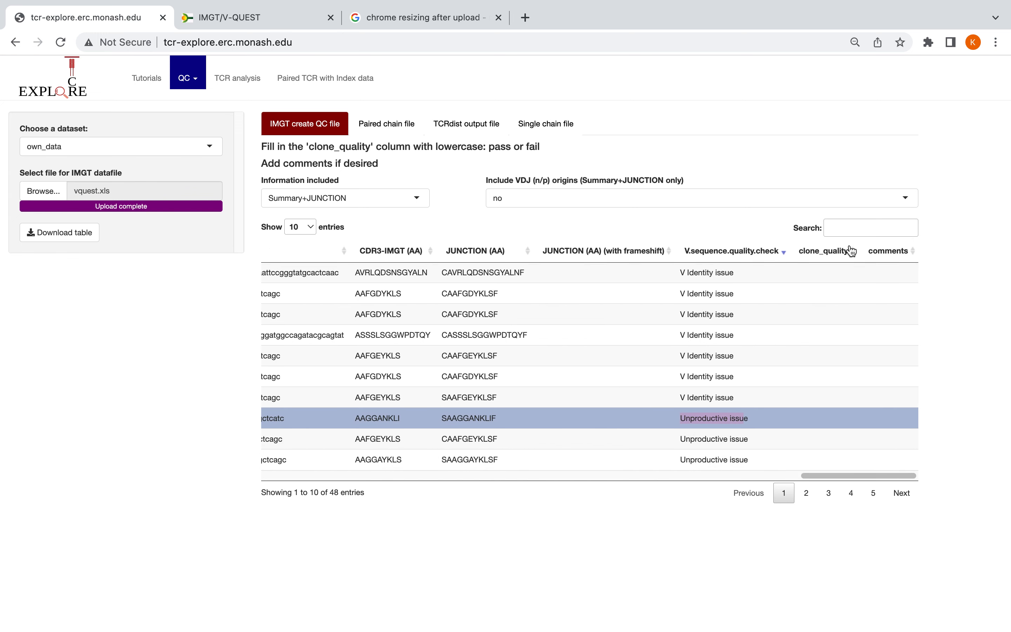
# Sort the IMGT table by clone_quality in ascending order and check the first row's V.sequence.quality.check entry
pyautogui.click(837, 256)
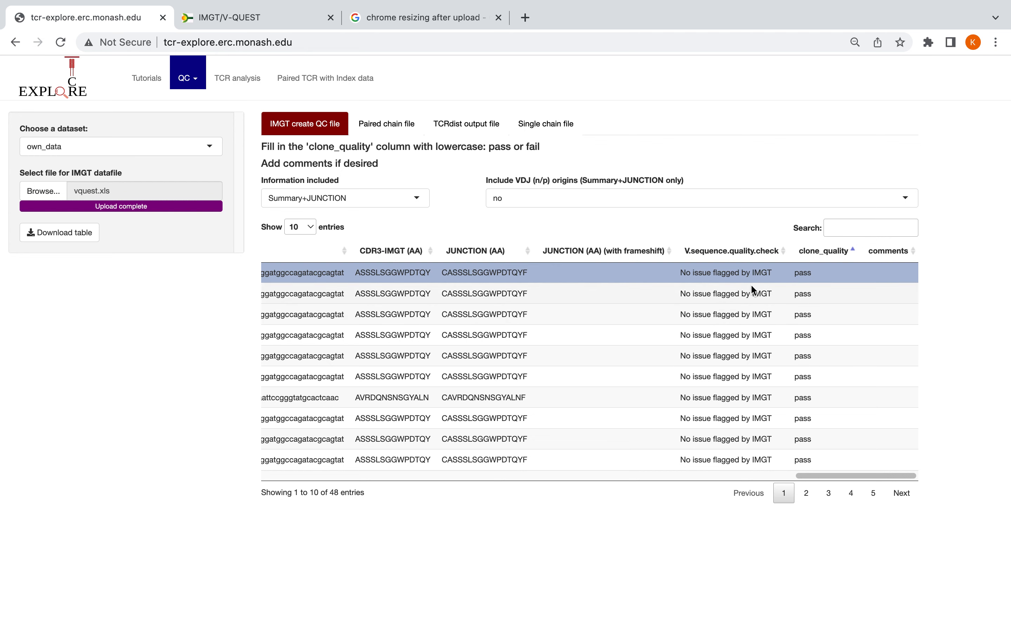
pyautogui.click(683, 272)
pyautogui.moveTo(682, 272); pyautogui.dragTo(771, 270)
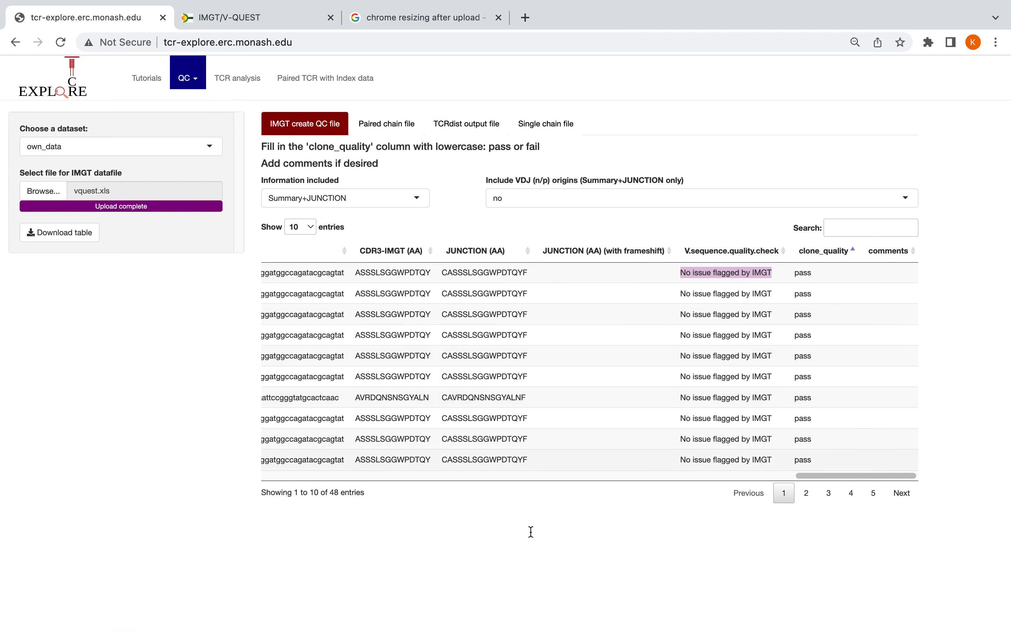
# Download the IMGT QC table as a CSV file and open it in a maximized Excel window
pyautogui.click(53, 232)
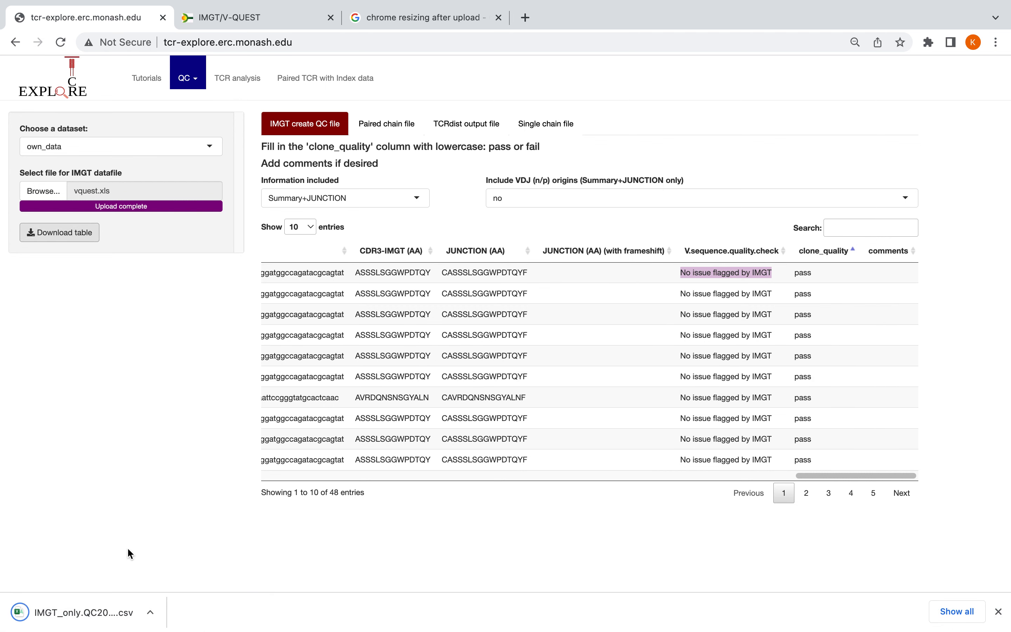
pyautogui.click(68, 622)
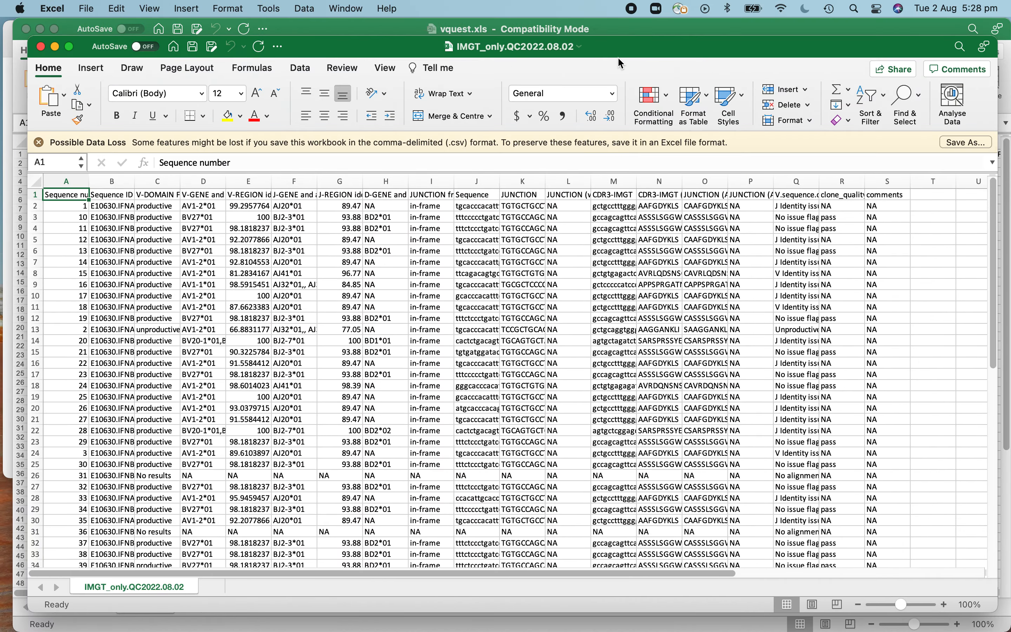
pyautogui.doubleClick(628, 55)
# Examine the QC file's rows, including the JUNCTION (AA) frameshift and clone_quality columns, through to the end of the data
pyautogui.scroll(-10, 395, 309)
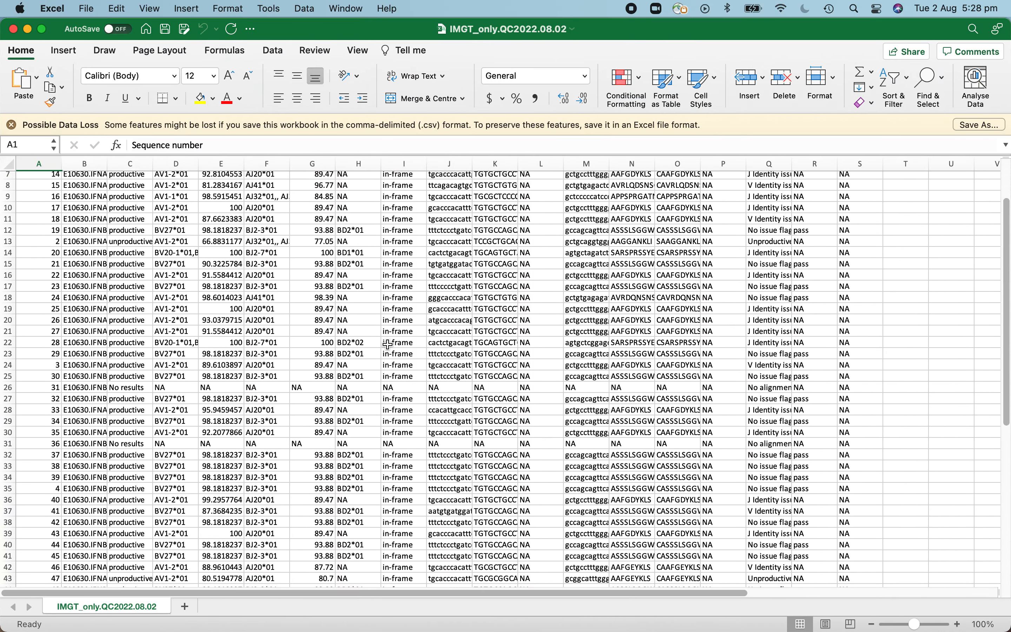
pyautogui.scroll(10, 395, 309)
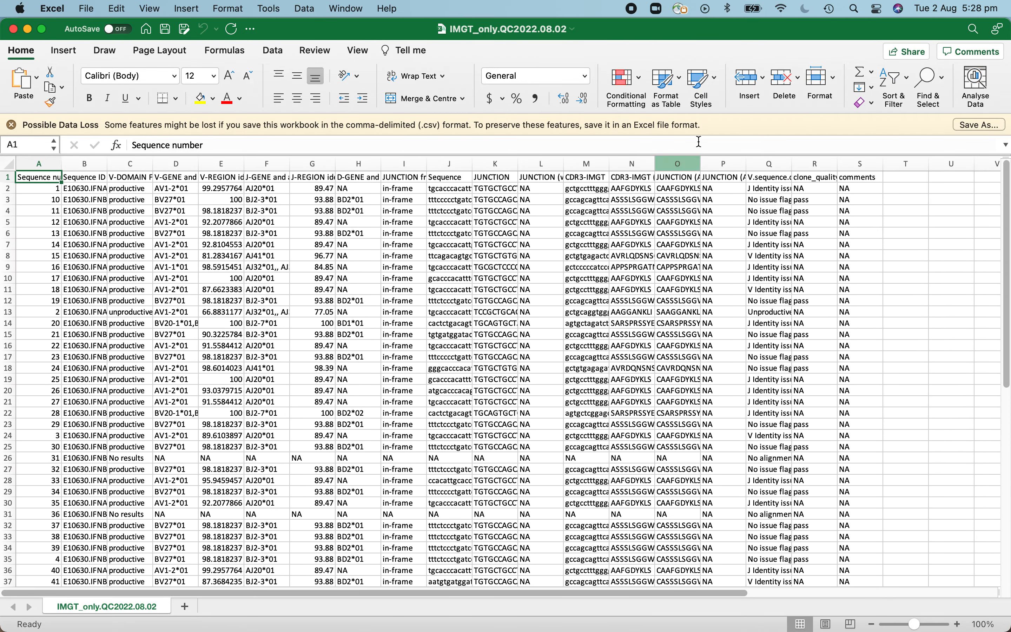
pyautogui.moveTo(731, 190); pyautogui.dragTo(739, 378)
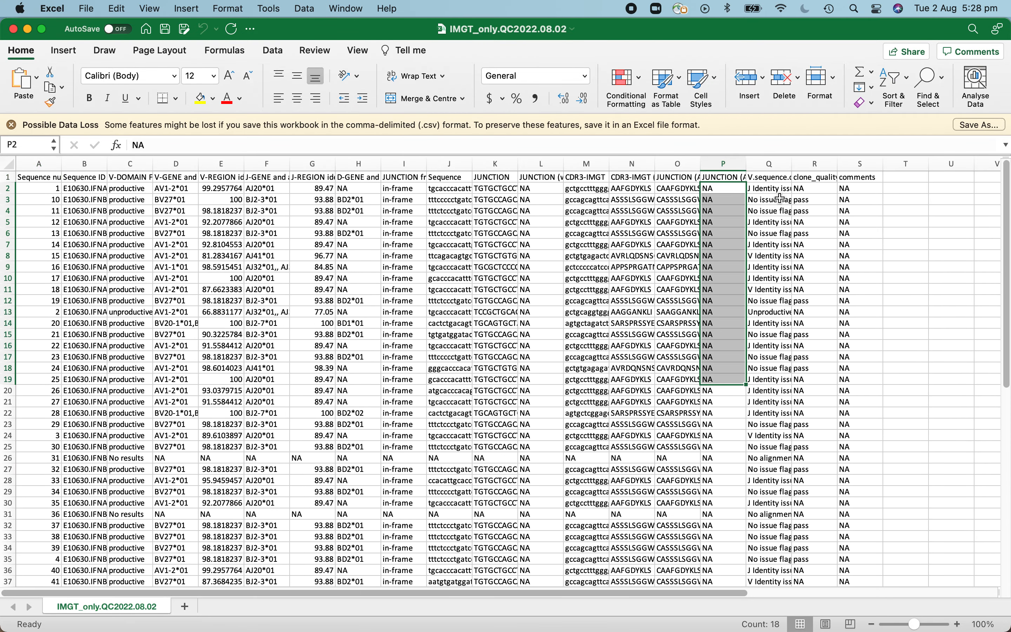
pyautogui.click(815, 189)
pyautogui.moveTo(817, 189); pyautogui.dragTo(815, 570)
pyautogui.scroll(-7, 686, 402)
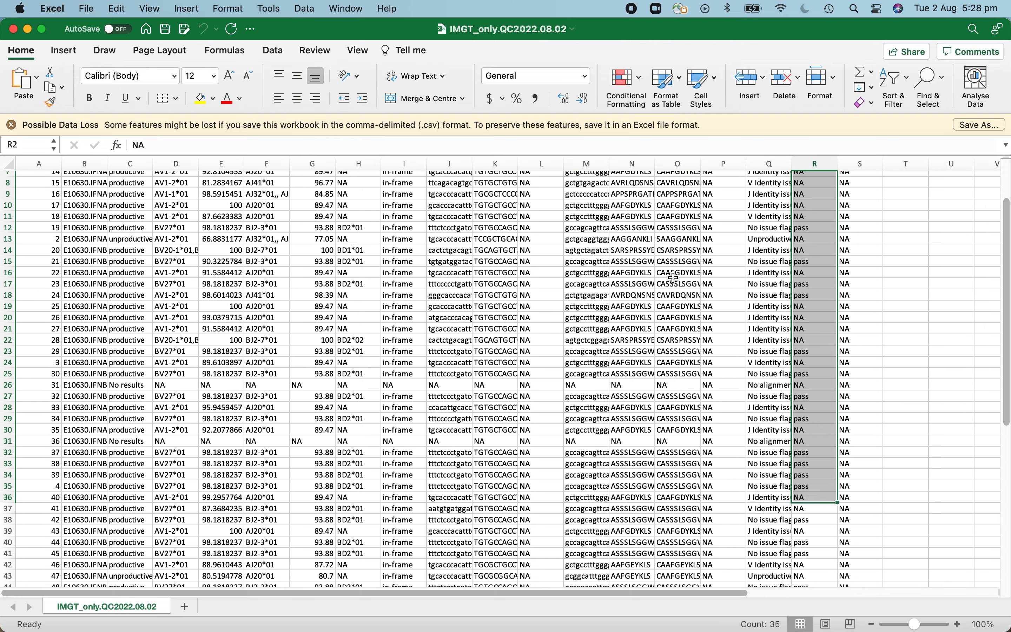
pyautogui.scroll(-2, 642, 309)
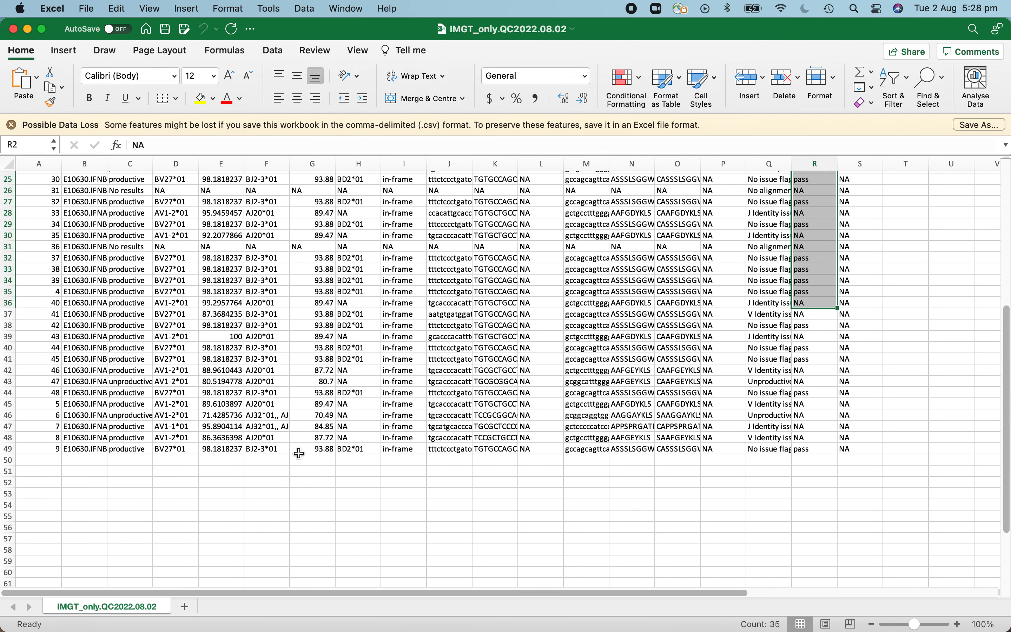
# Fit the Sequence ID column's width to its contents, then review the V-GENE and clone_quality entries
pyautogui.click(84, 450)
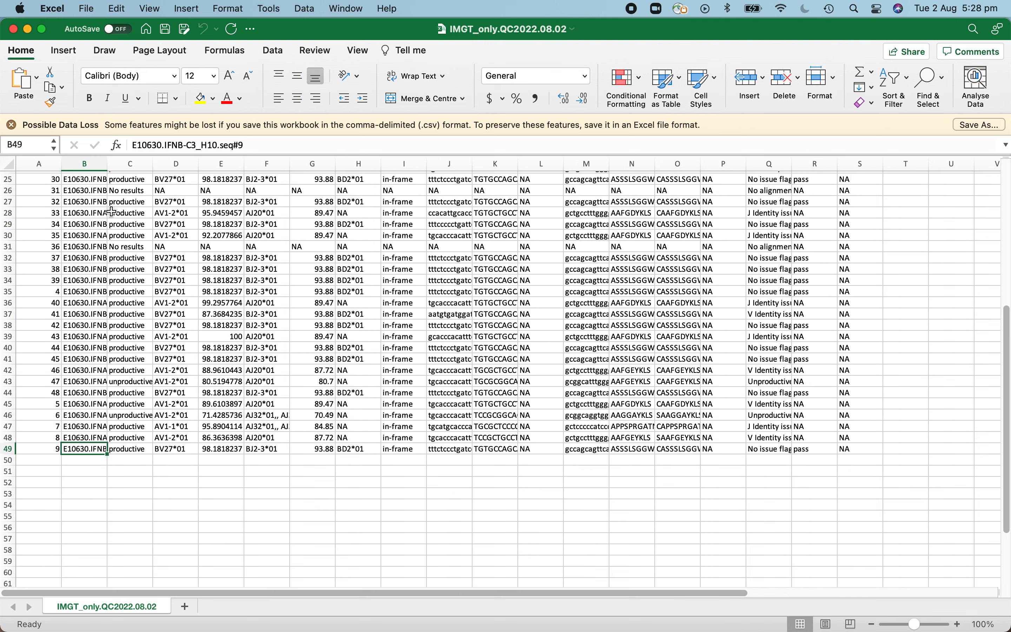
pyautogui.doubleClick(110, 163)
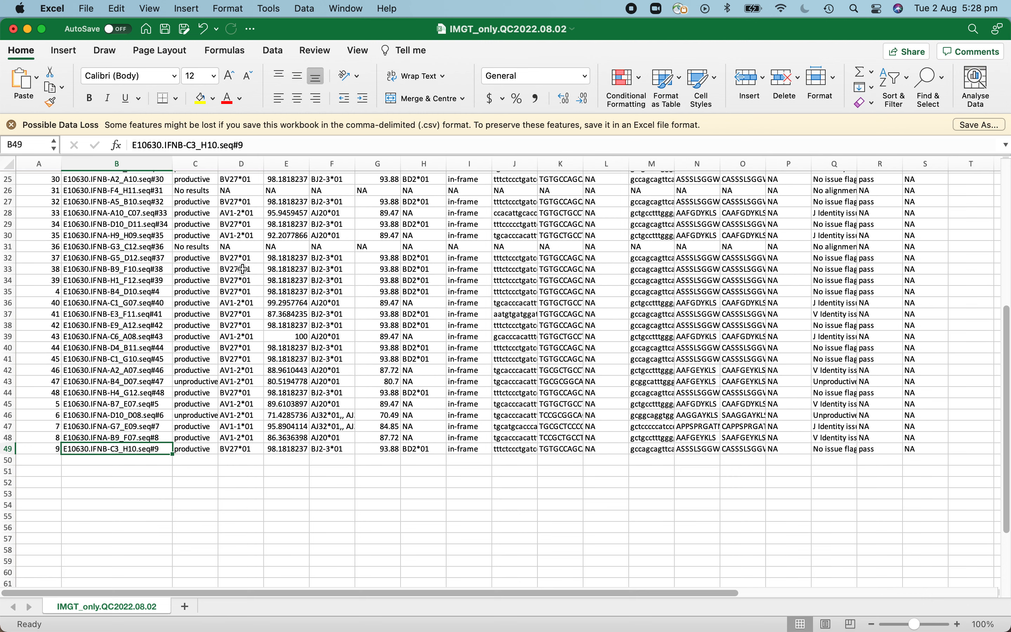
pyautogui.moveTo(234, 258); pyautogui.dragTo(233, 438)
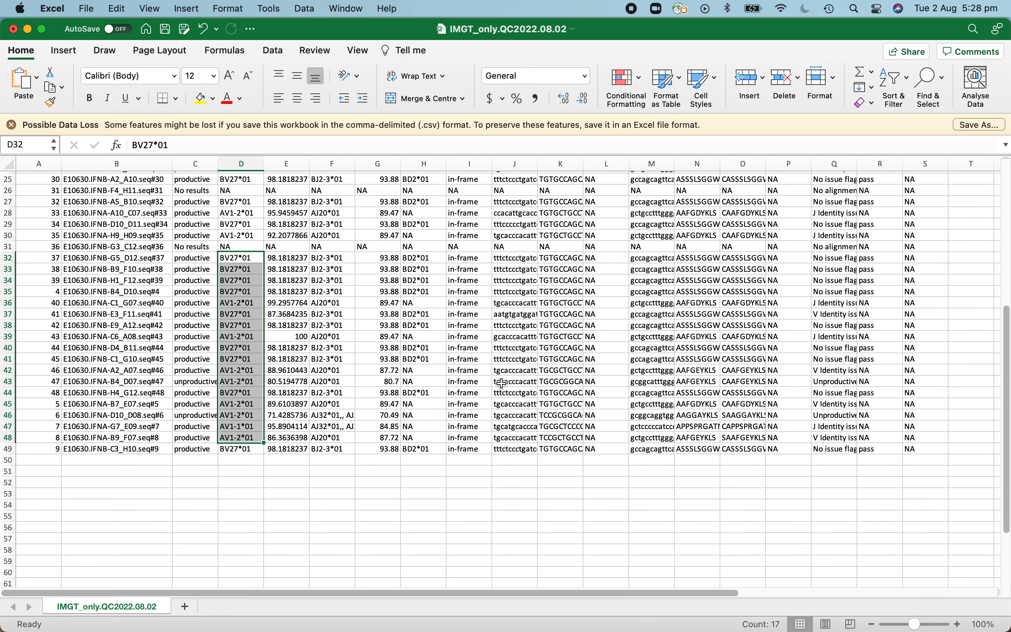
pyautogui.scroll(8, 499, 381)
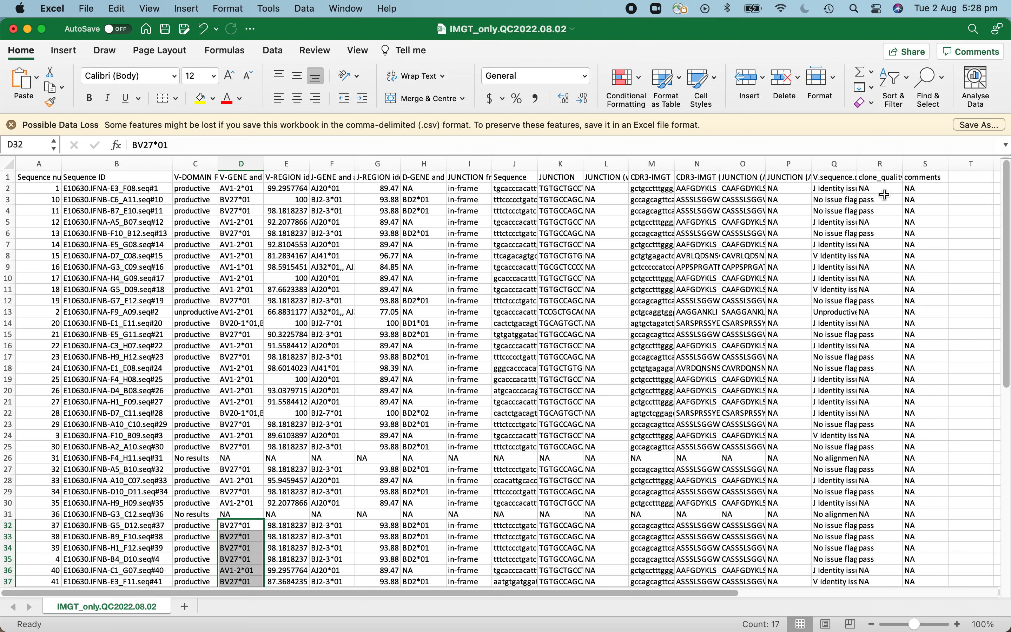
pyautogui.click(880, 210)
# Switch back to TCR_Explore in the browser and view the .ab1-test-data chromatogram in the Check .ab1 files section
pyautogui.press('super+Tab')
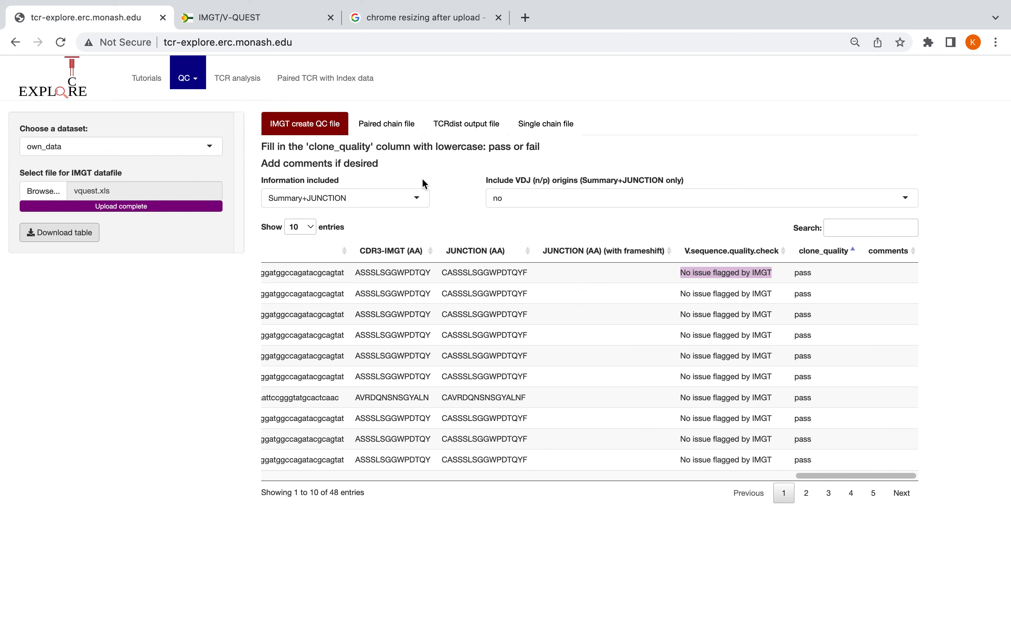
pyautogui.click(201, 79)
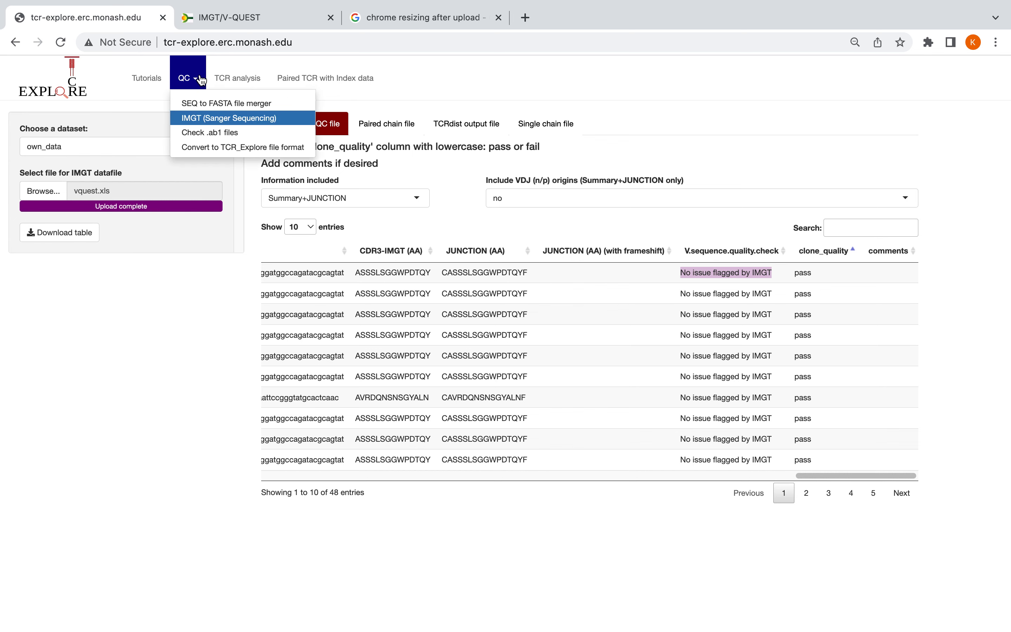
pyautogui.click(217, 135)
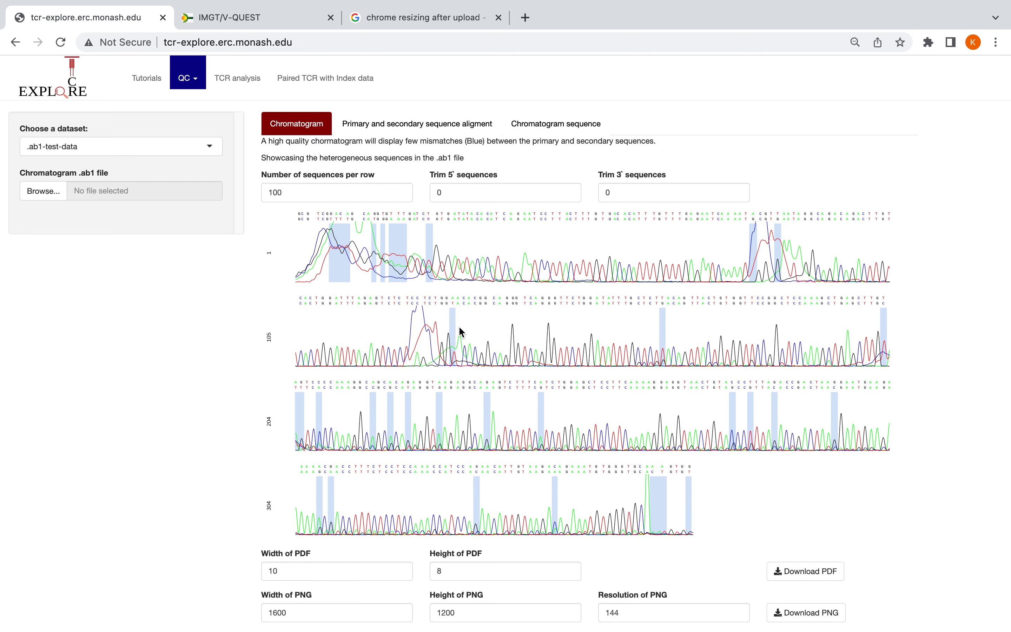
# Examine the primary and secondary sequence alignment of the test data, then its chromatogram sequence and the 0.33 ratio cut-off note
pyautogui.click(365, 123)
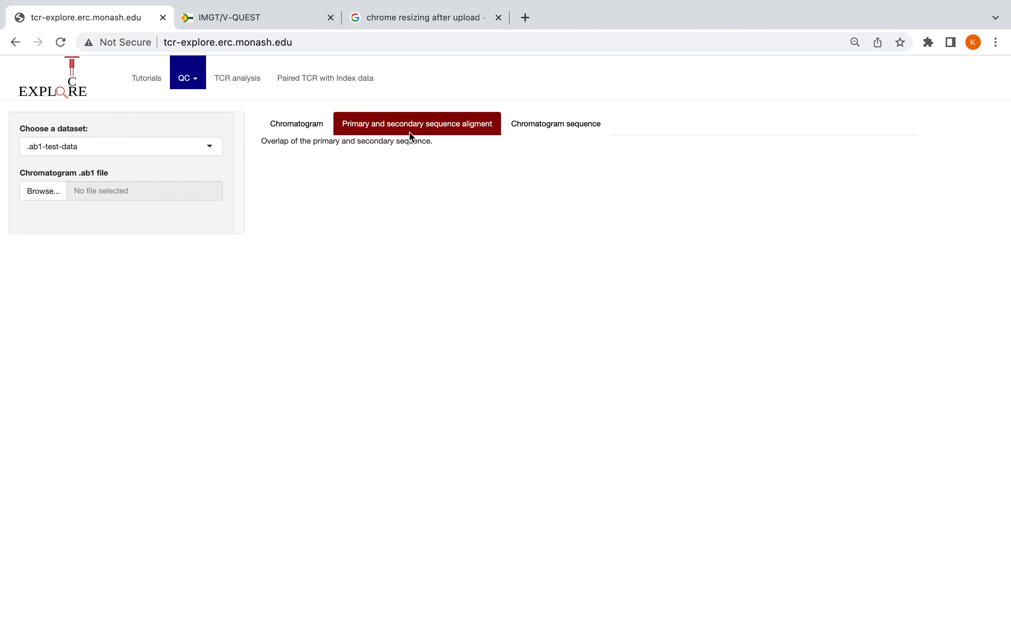
pyautogui.scroll(-3, 435, 361)
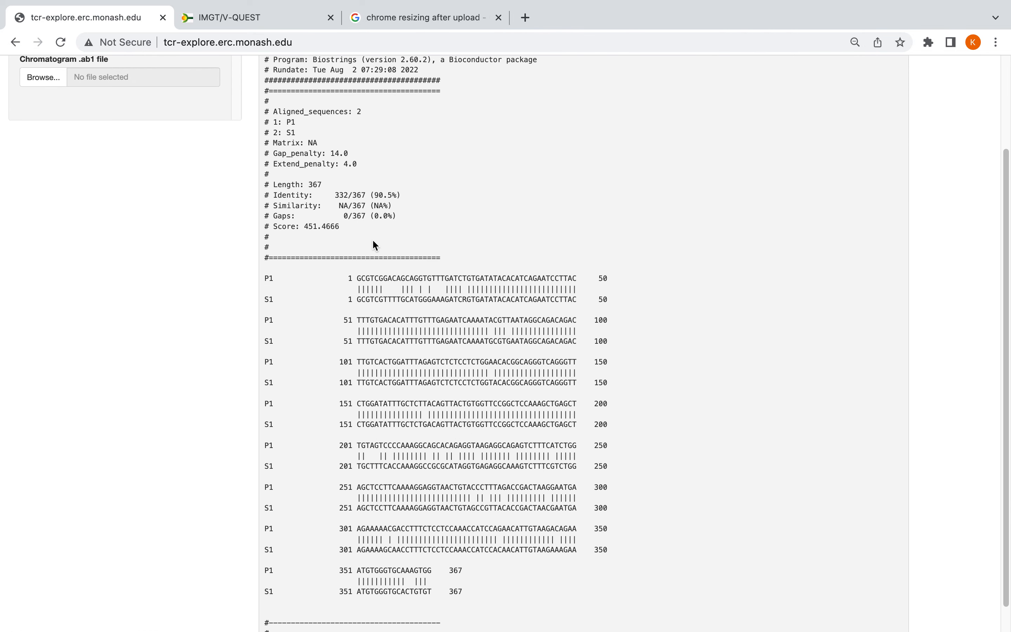
pyautogui.scroll(3, 372, 241)
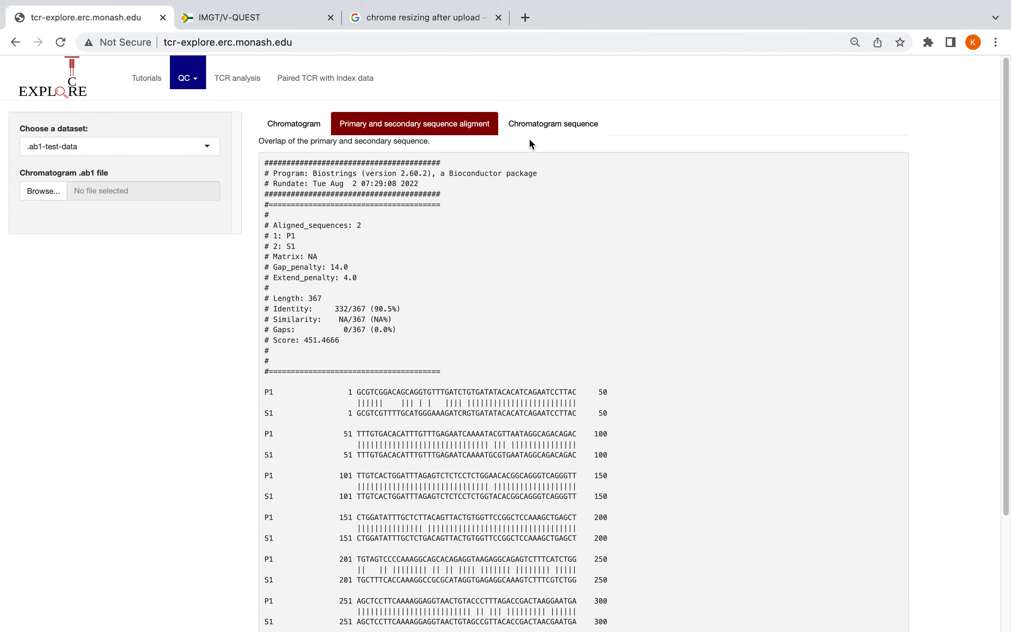
pyautogui.click(554, 125)
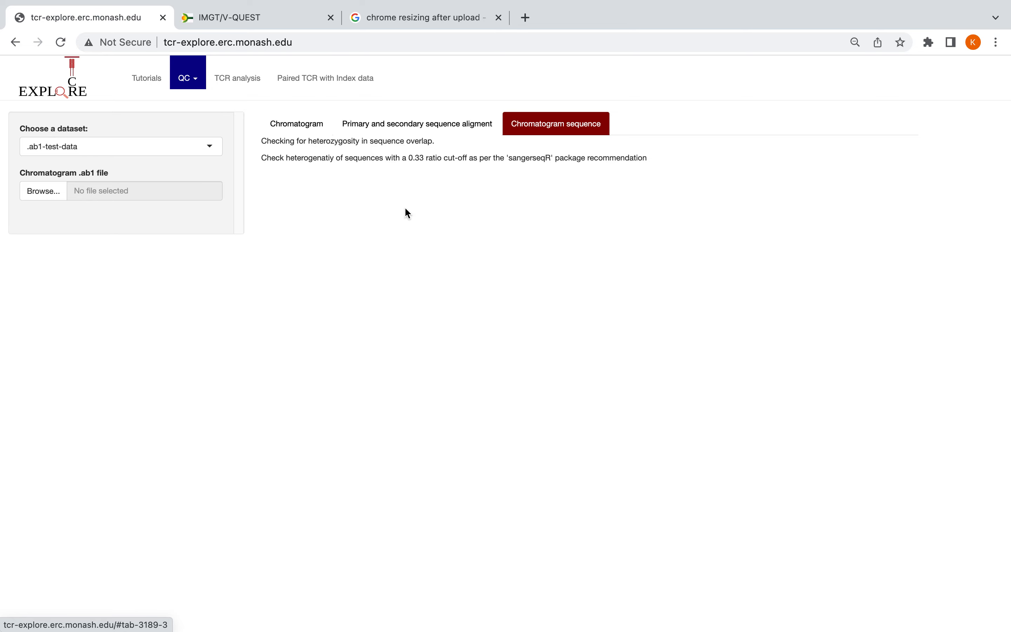
pyautogui.moveTo(650, 158); pyautogui.dragTo(393, 158)
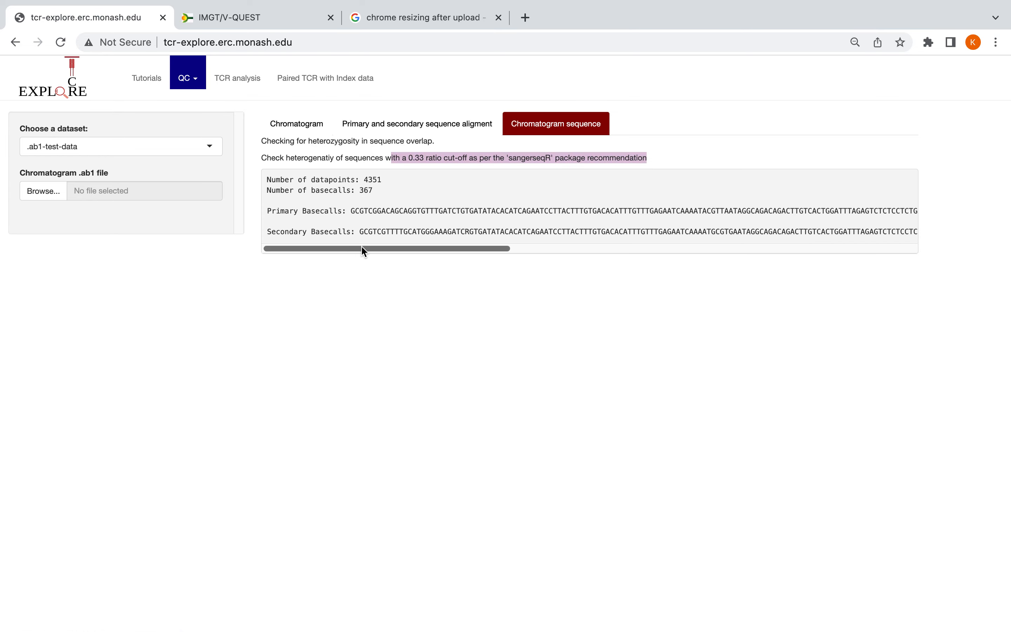
# Return to the IMGT (Sanger Sequencing) QC section containing the uploaded vquest.xls data
pyautogui.click(195, 82)
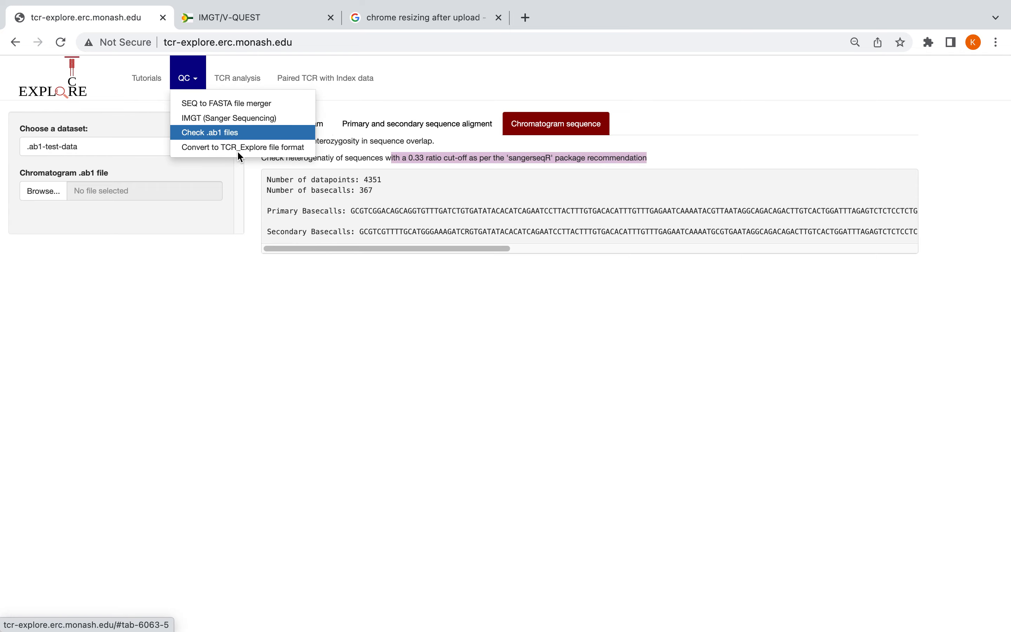
pyautogui.click(244, 118)
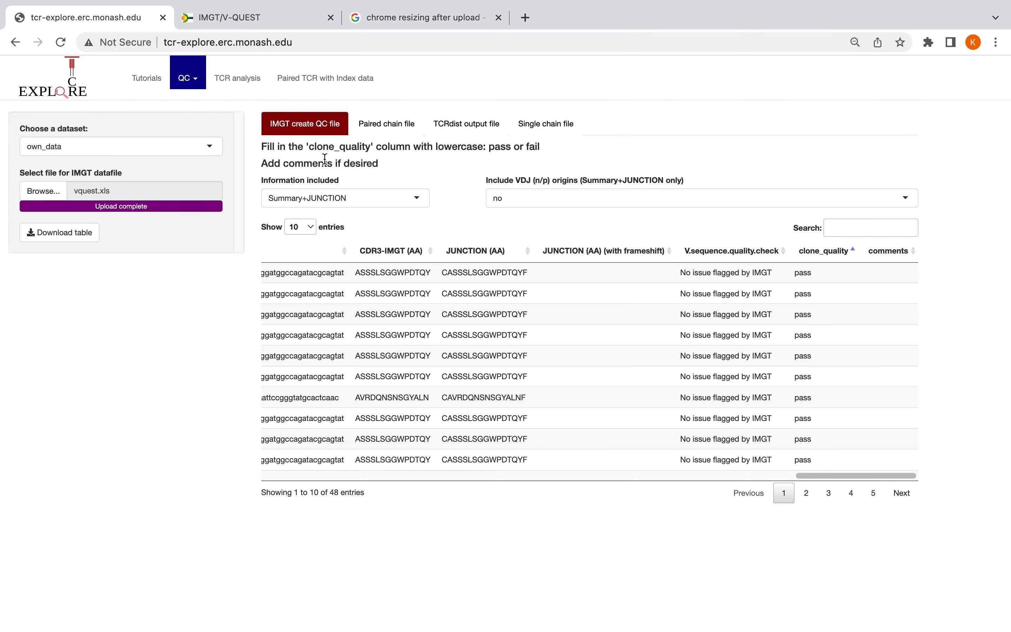